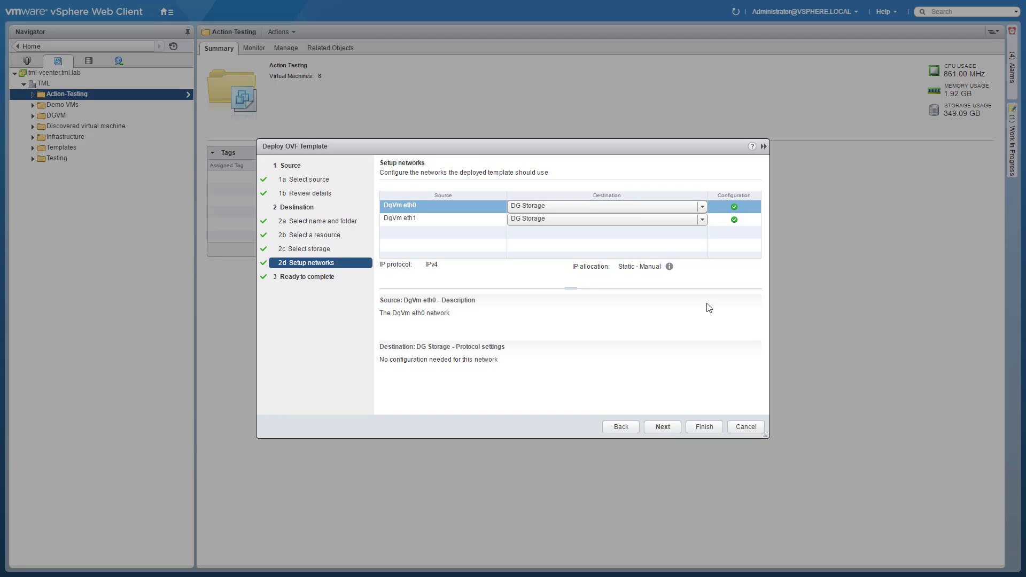
Map both DgVm network adapters, eth0 and eth1, to the VM 10Gb network
click(701, 207)
click(691, 232)
click(701, 219)
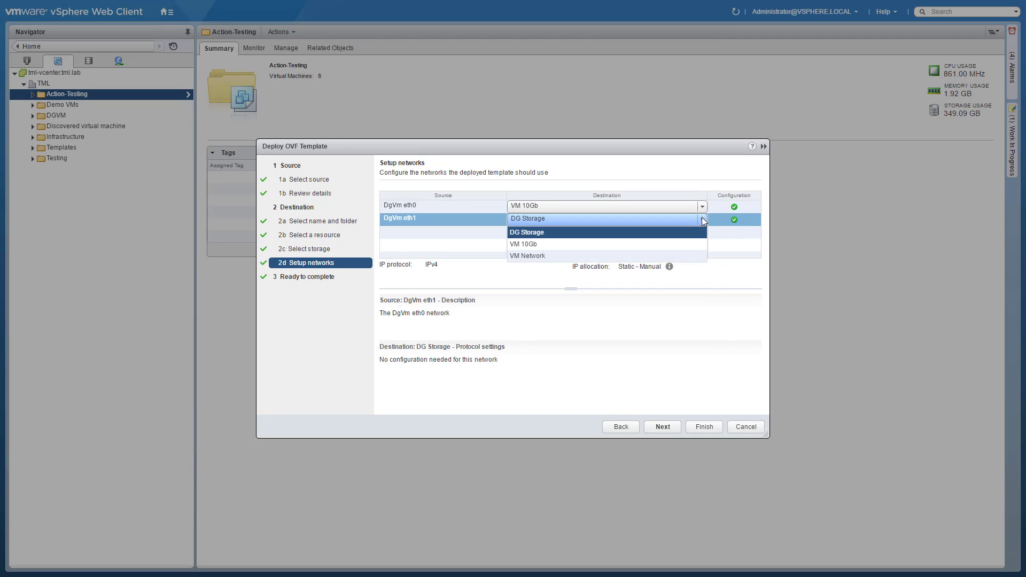
click(695, 241)
Enable power-on after deployment and submit the OVF deployment
click(663, 427)
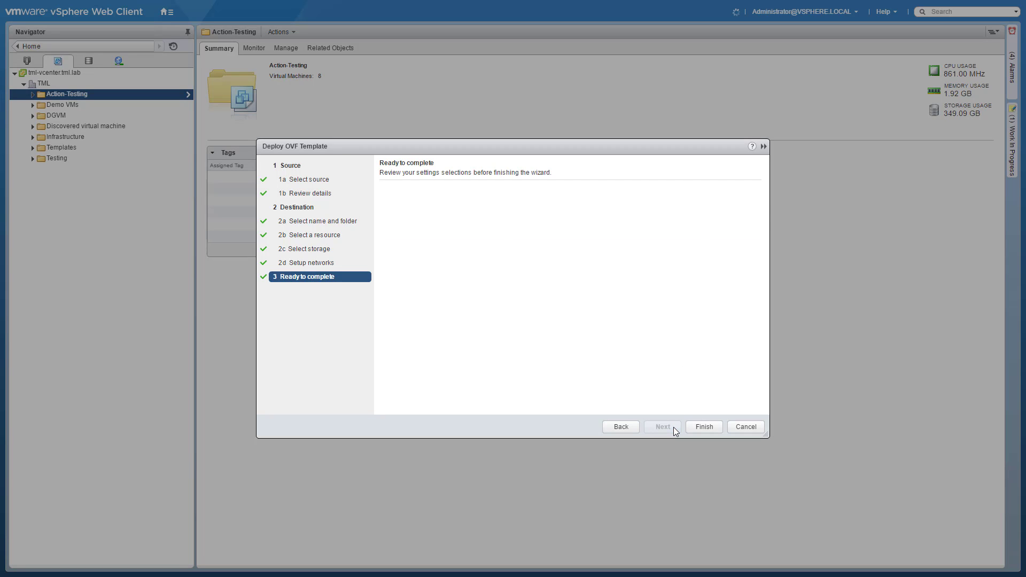
click(451, 406)
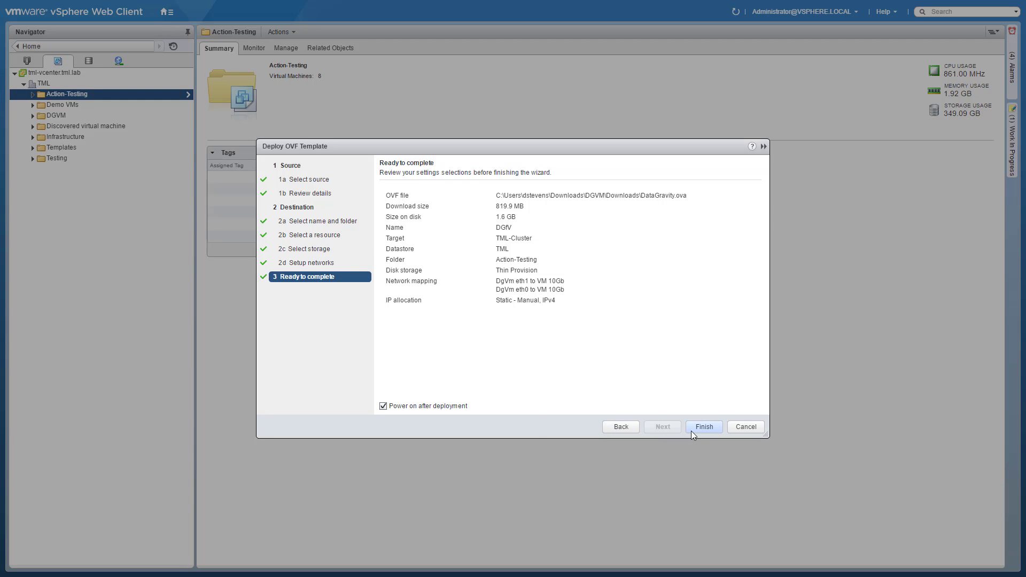
click(691, 431)
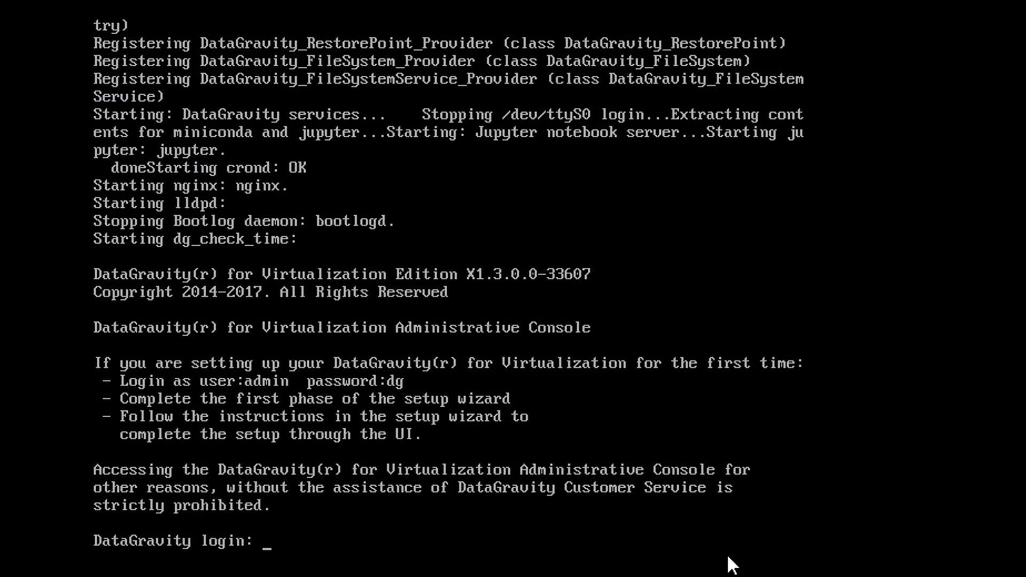
Log in to the appliance console as admin with the login password
text(admin)
key(Return)
text(dg)
key(Return)
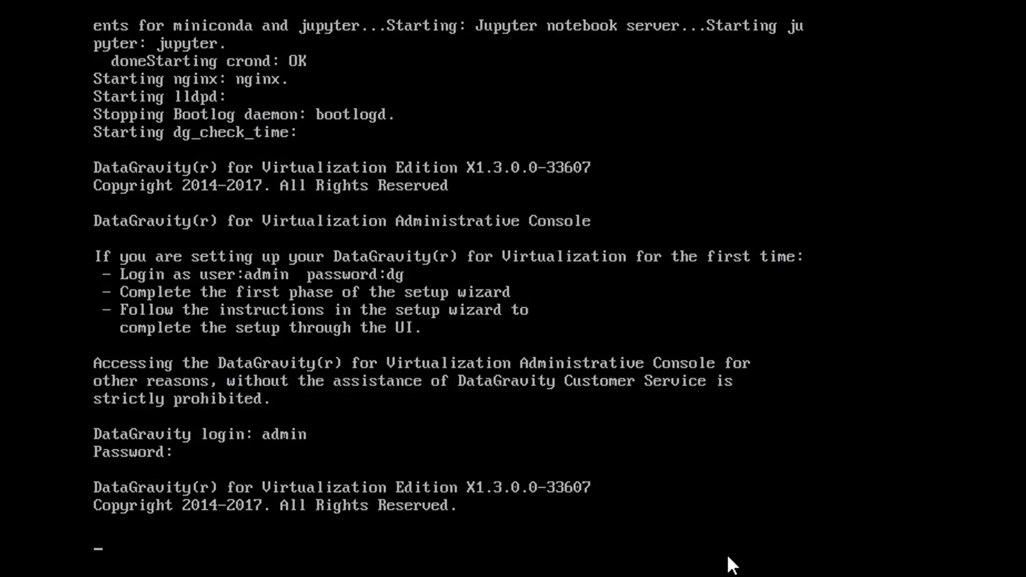
Set hostname DGfV, confirm the new password, and begin entering management IP 10.100.49.35
text(DGfV)
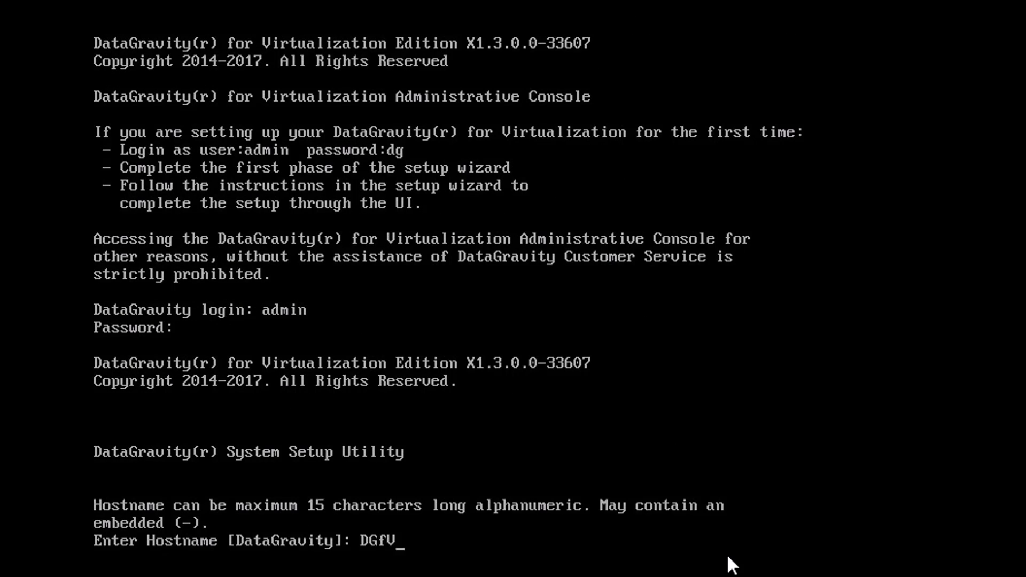
key(Return)
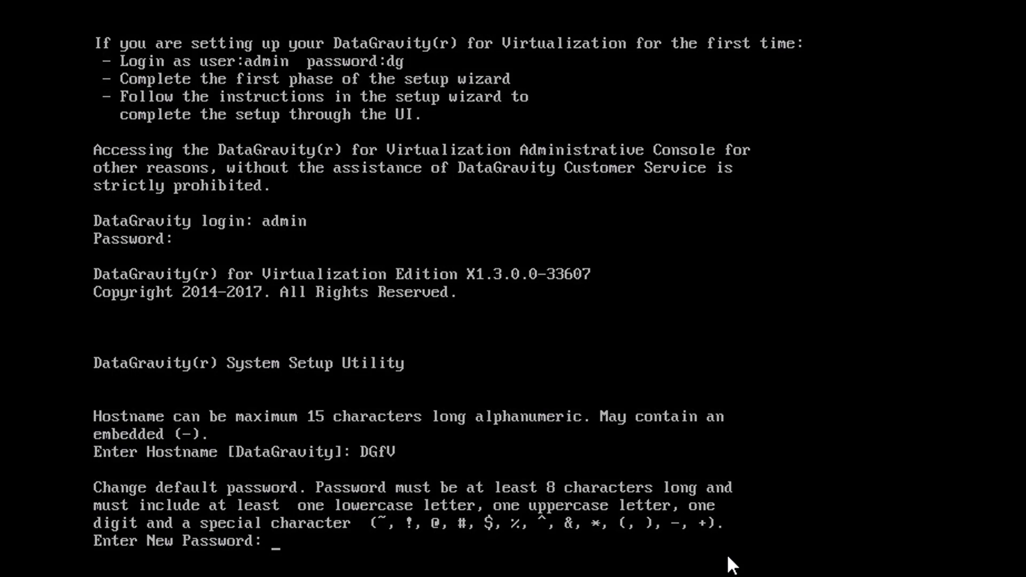
key(Return)
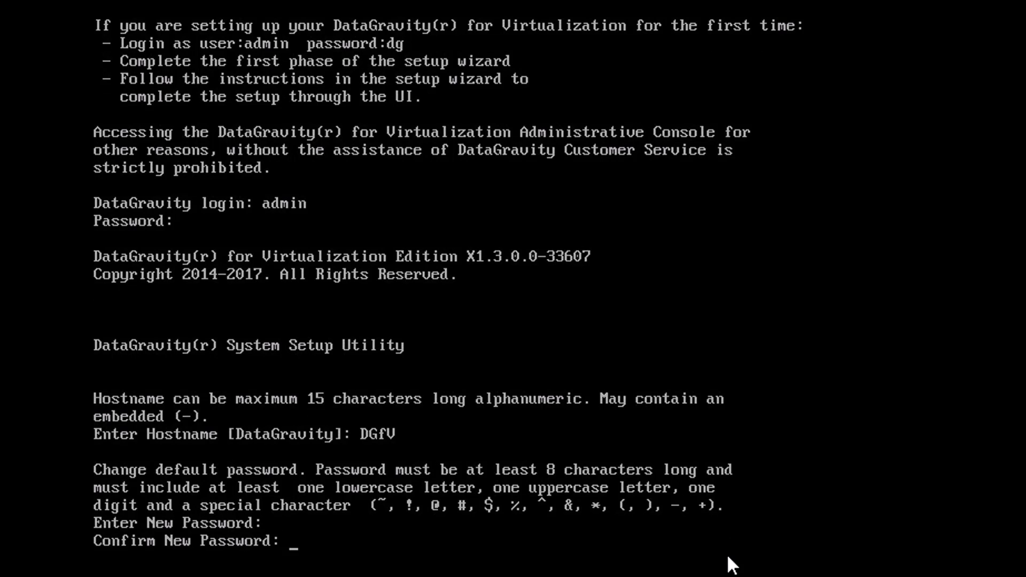
key(Return)
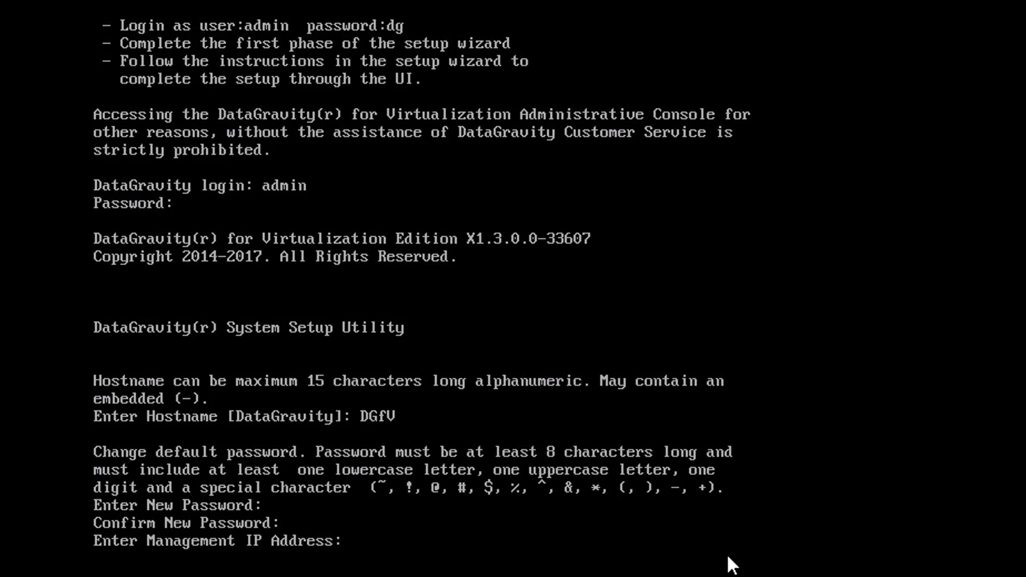
text(10.100.49.35)
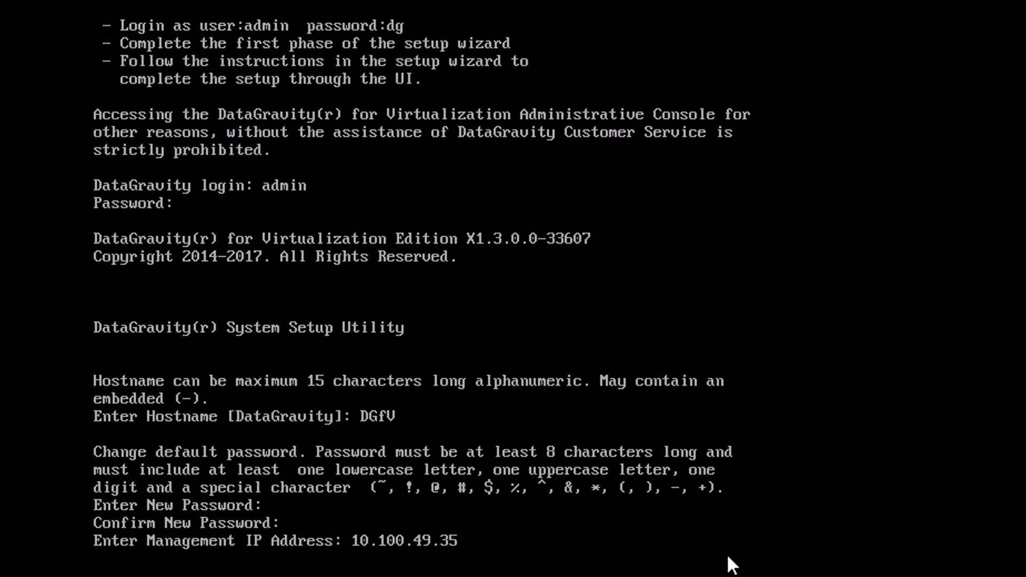
Submit management IP 10.100.49.35, keep netmask 255.255.0.0, and set gateway 10.100.0.1
key(Return)
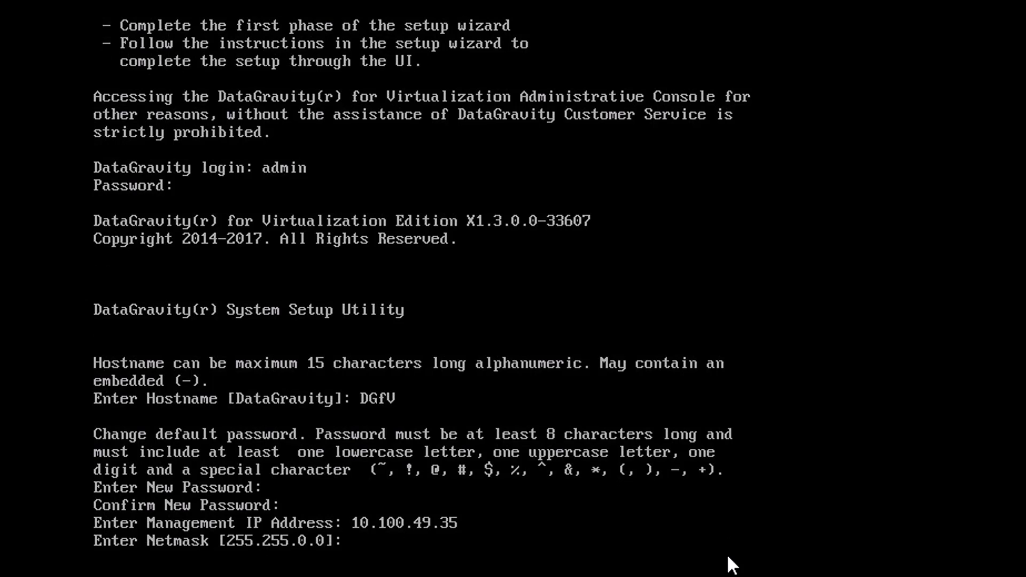
key(Return)
text(10.100.0.1)
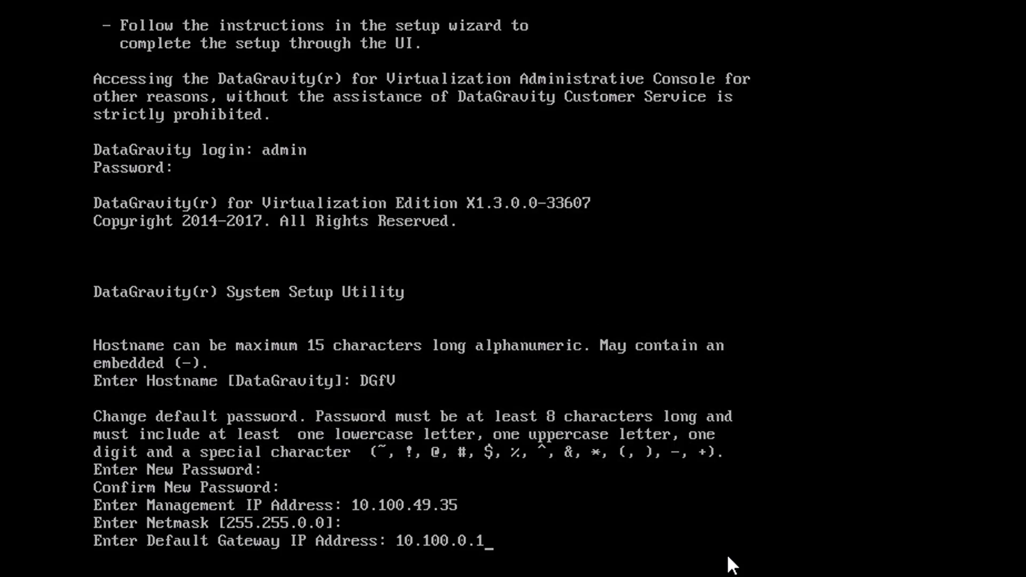
key(Return)
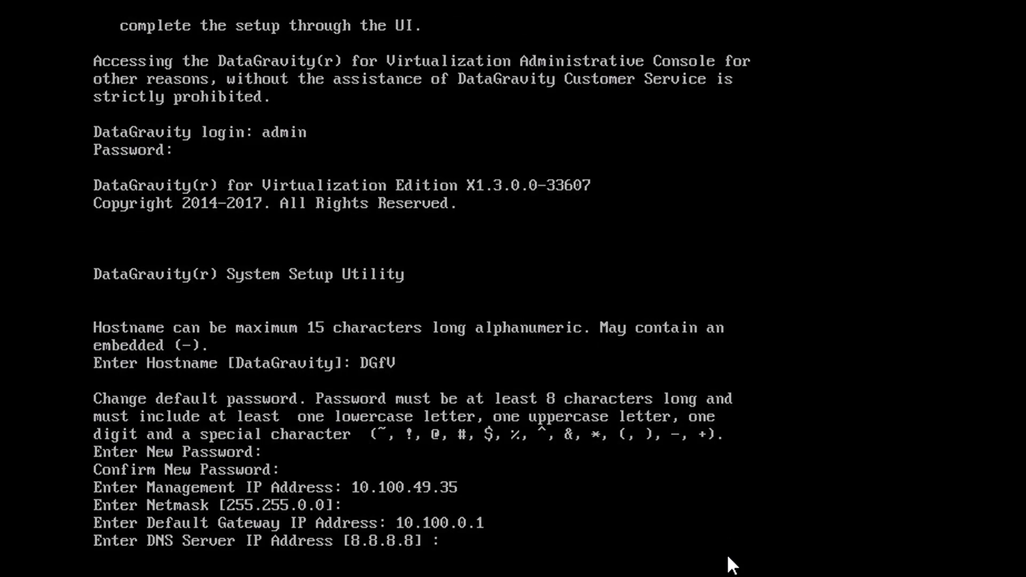
Set DNS 10.40.49.200 and domain tml.lab, skip the extra interface, and commit
text(10.40.49.200)
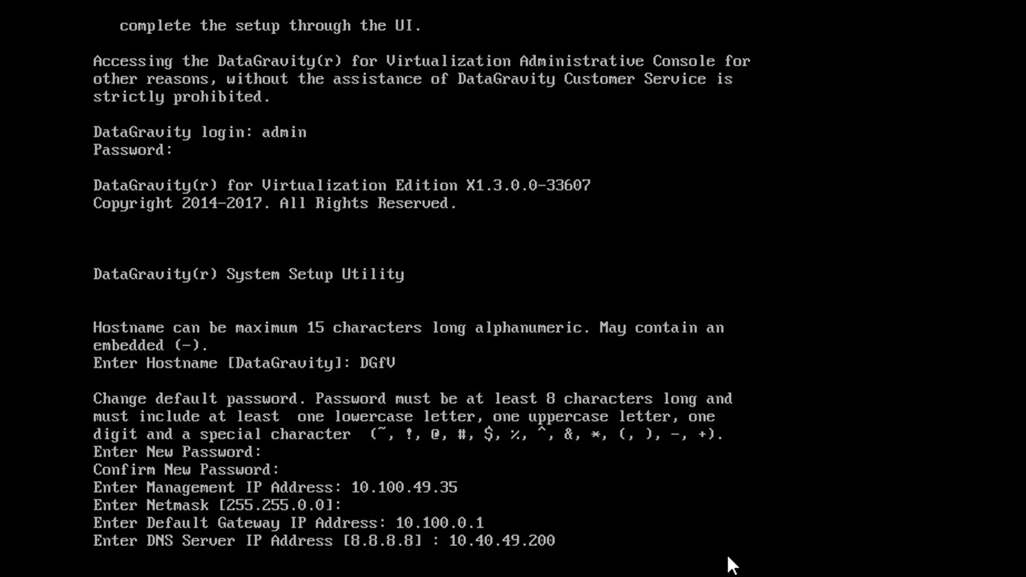
key(Return)
text(tml.)
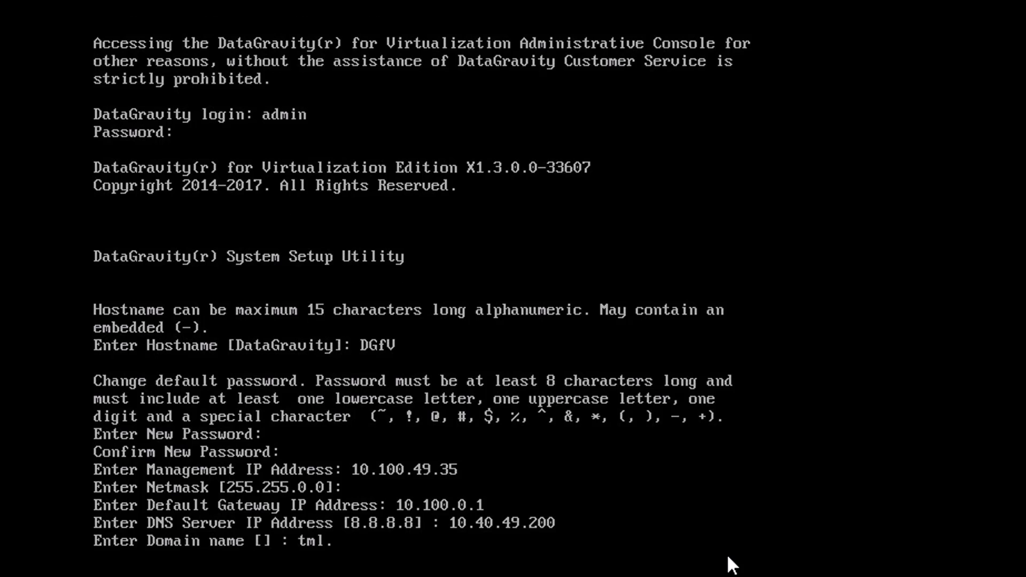
text(lab)
key(Return)
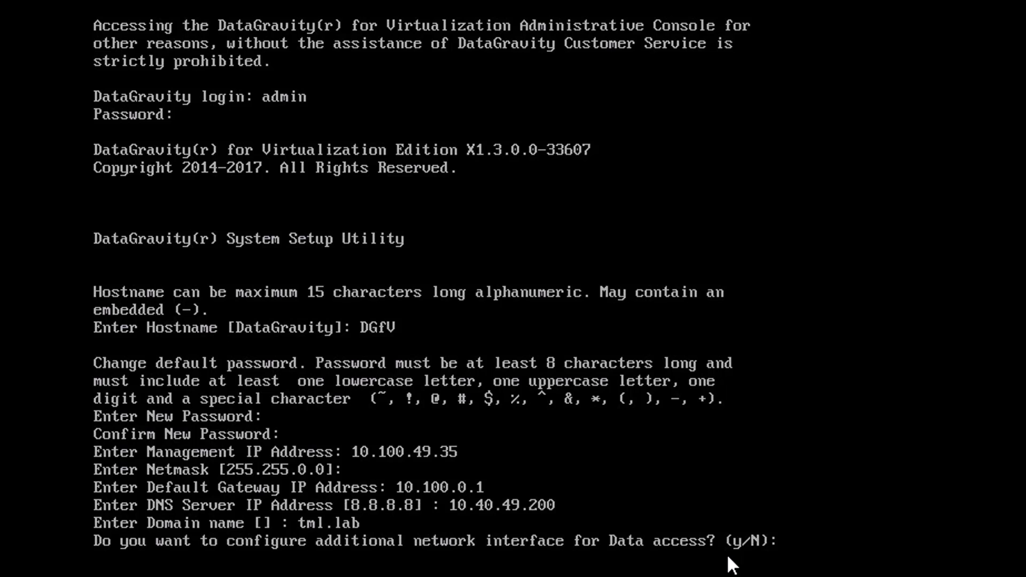
key(Return)
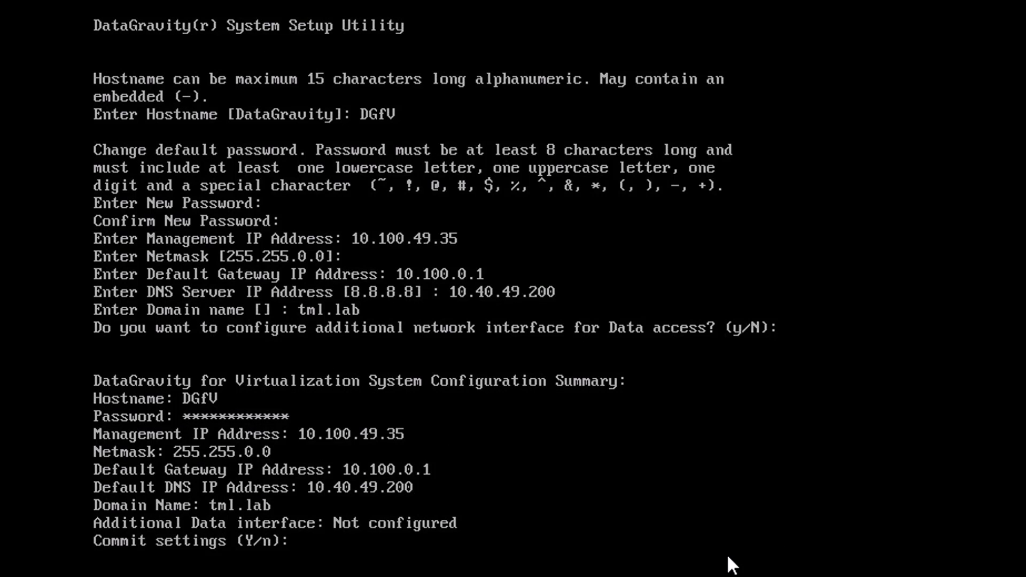
key(Return)
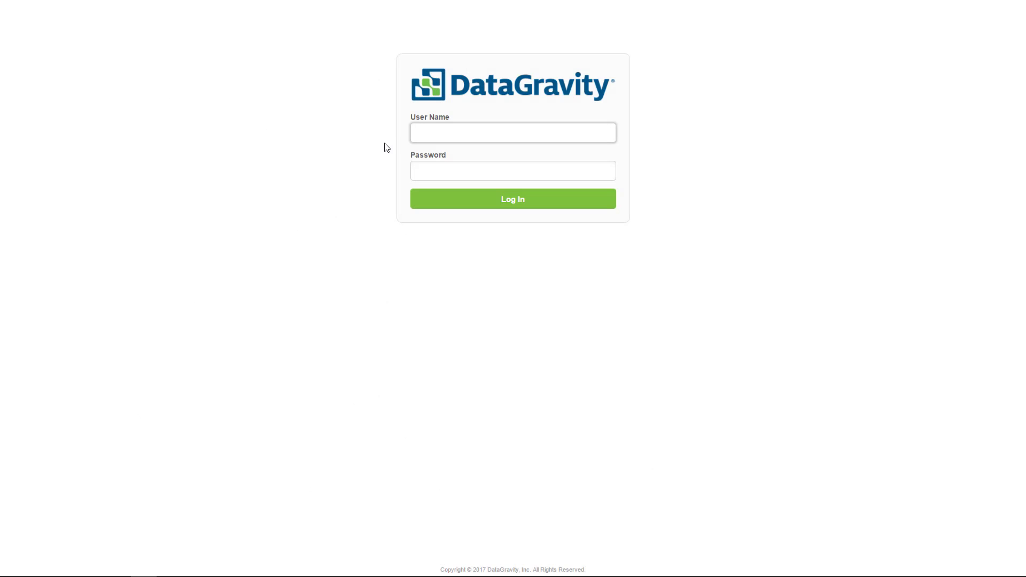
Log in to the DataGravity web interface as admin
text(admin)
key(Tab)
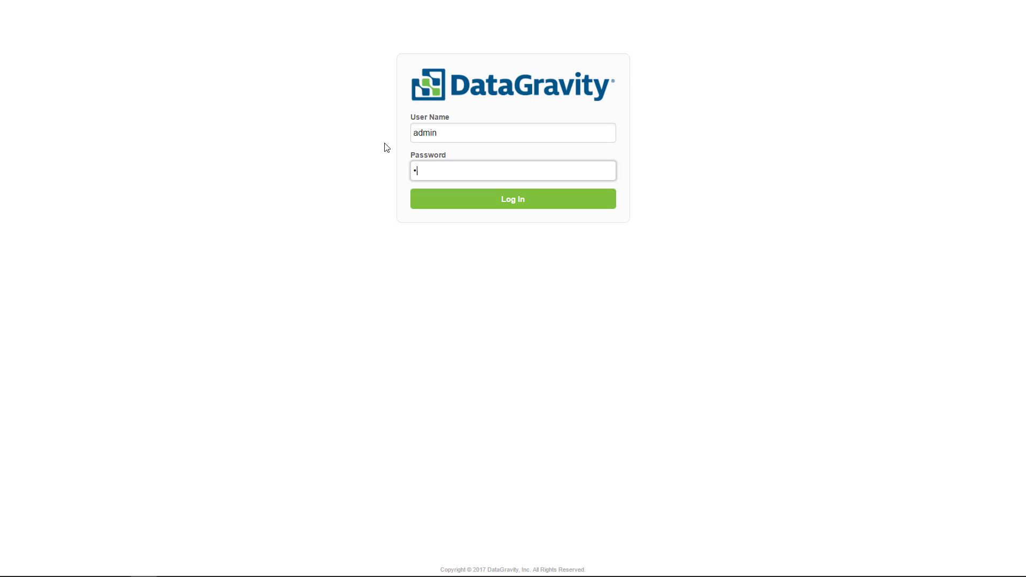
text(••••••)
key(Return)
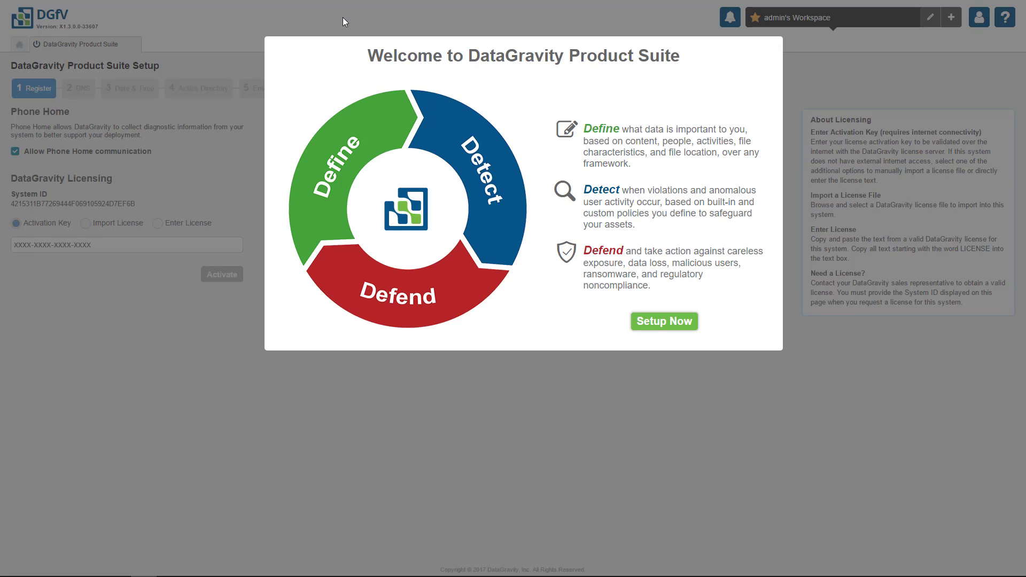
Start setup and accept the license agreement
click(636, 322)
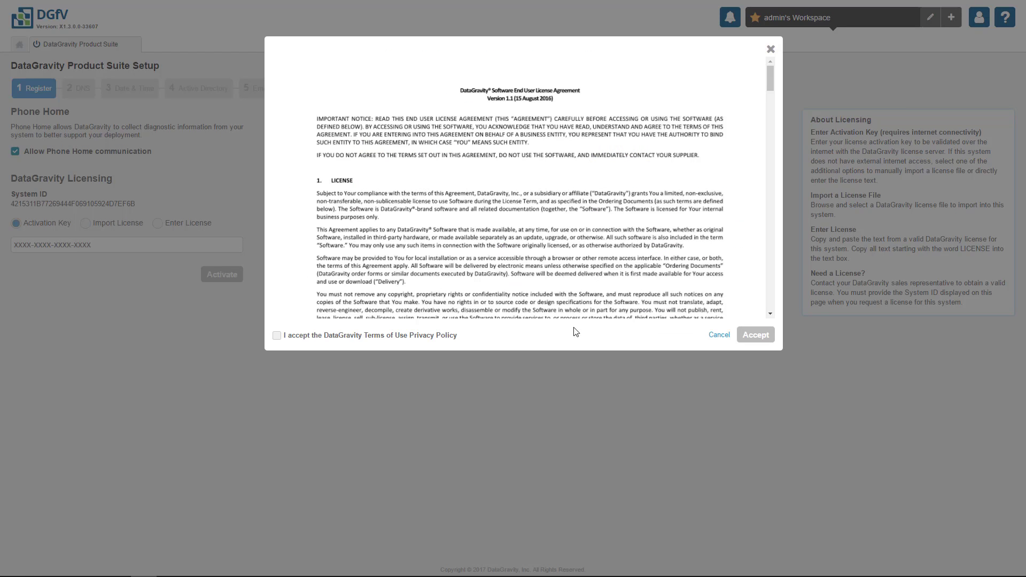
click(427, 336)
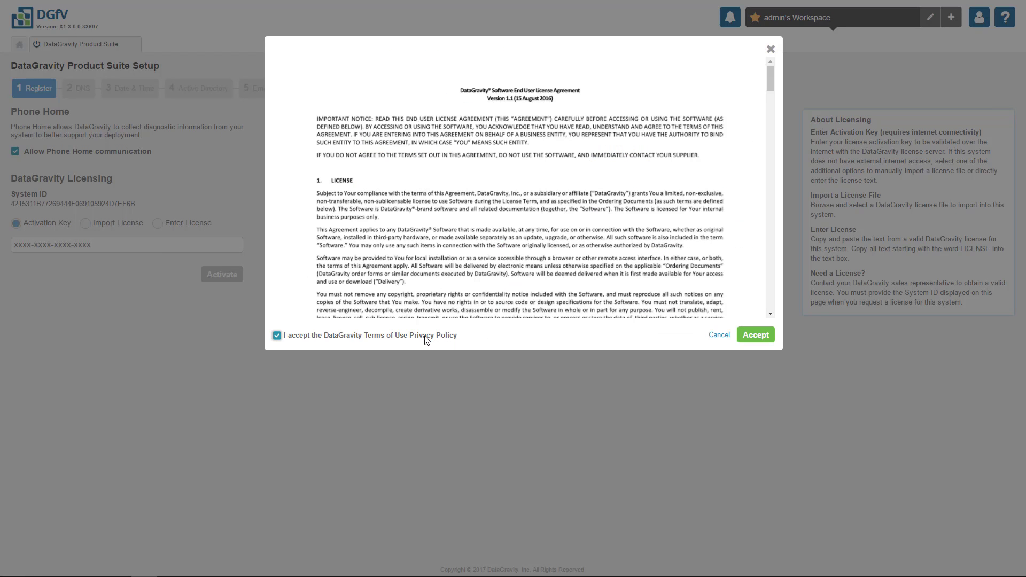
click(739, 342)
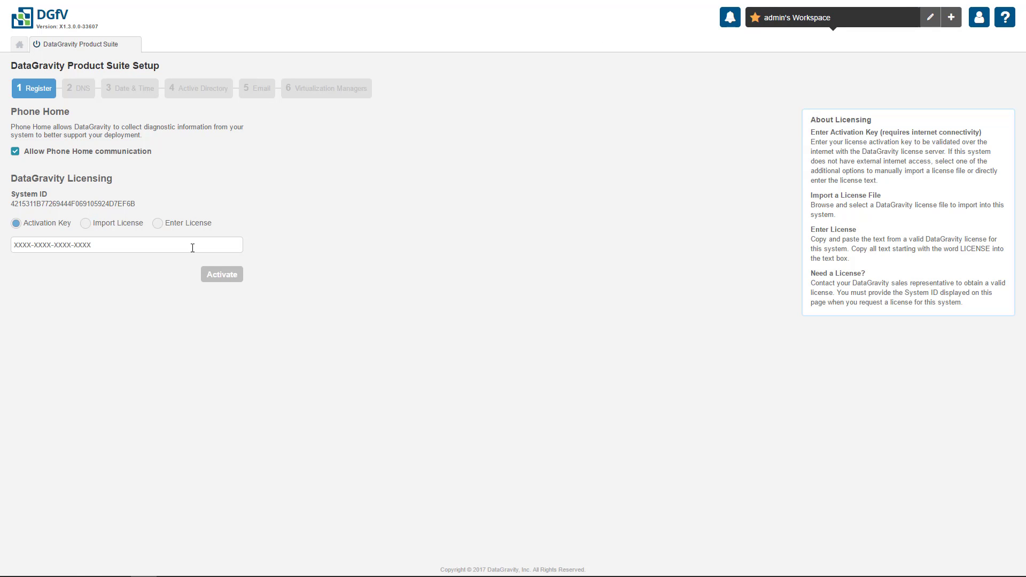
Paste the activation key, activate the license, and continue to the DNS step
click(192, 248)
key(ctrl+v)
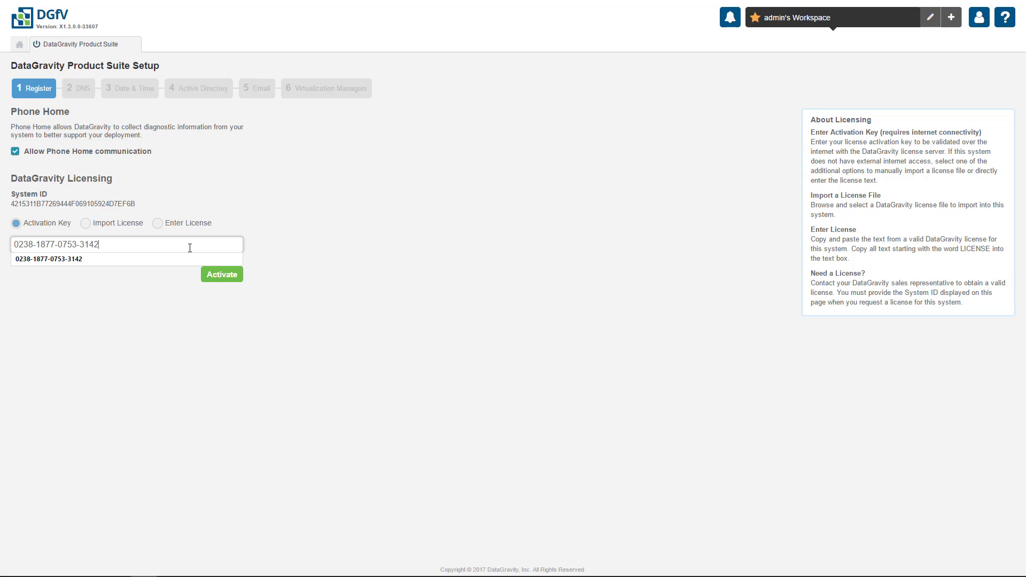
click(220, 282)
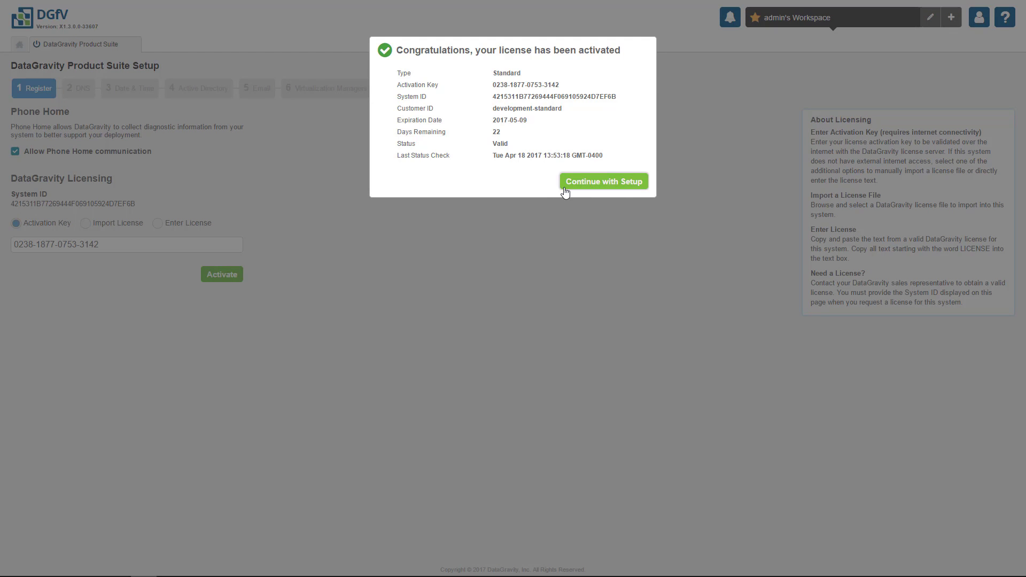
click(566, 193)
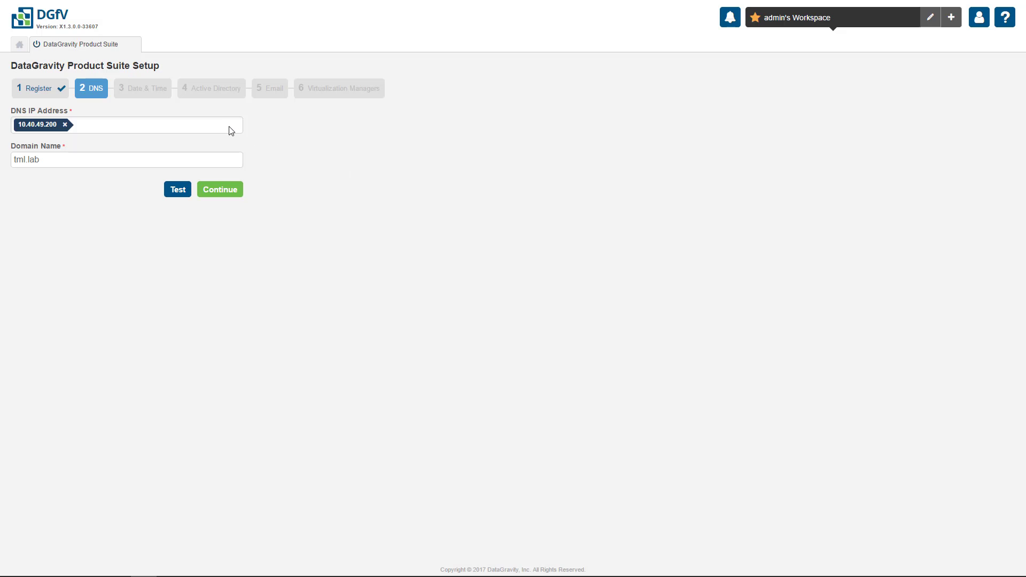
Add 10.40.49.201 as a second DNS server and accept the DNS settings
text(10.40.49.201)
key(Return)
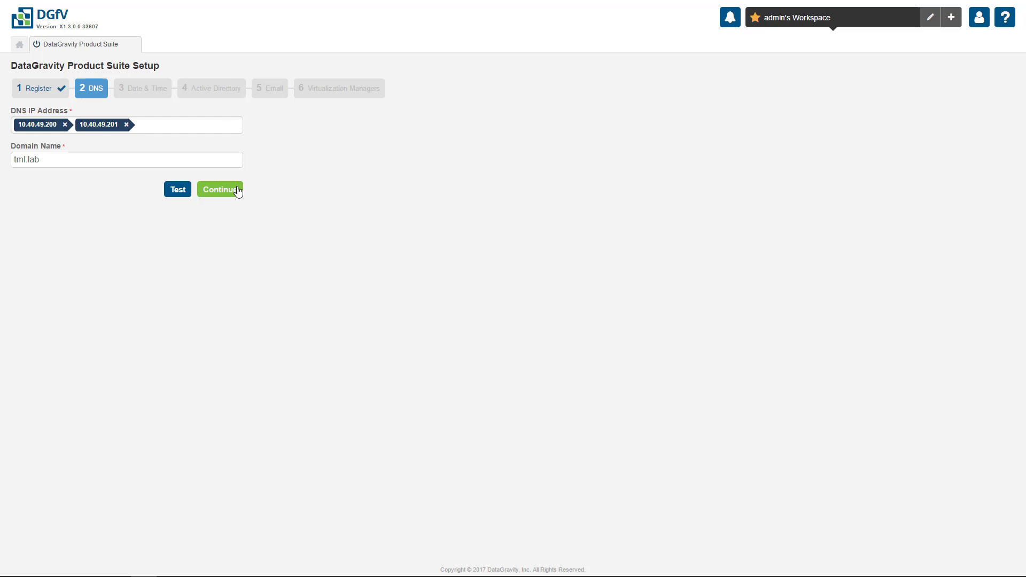
click(238, 190)
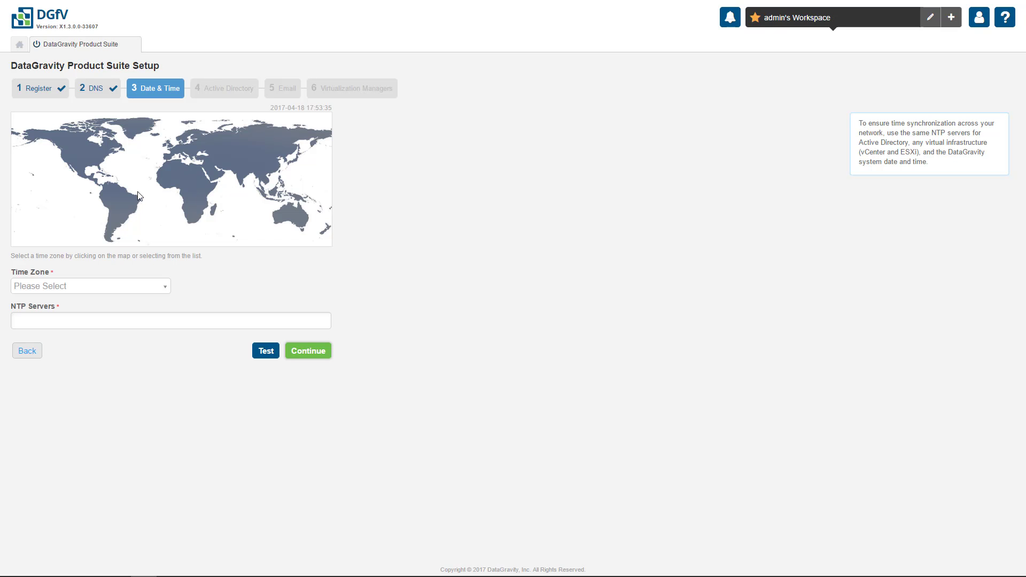
Set time zone America/New York with NTP servers 10.40.49.200 and 10.40.49.201
click(101, 164)
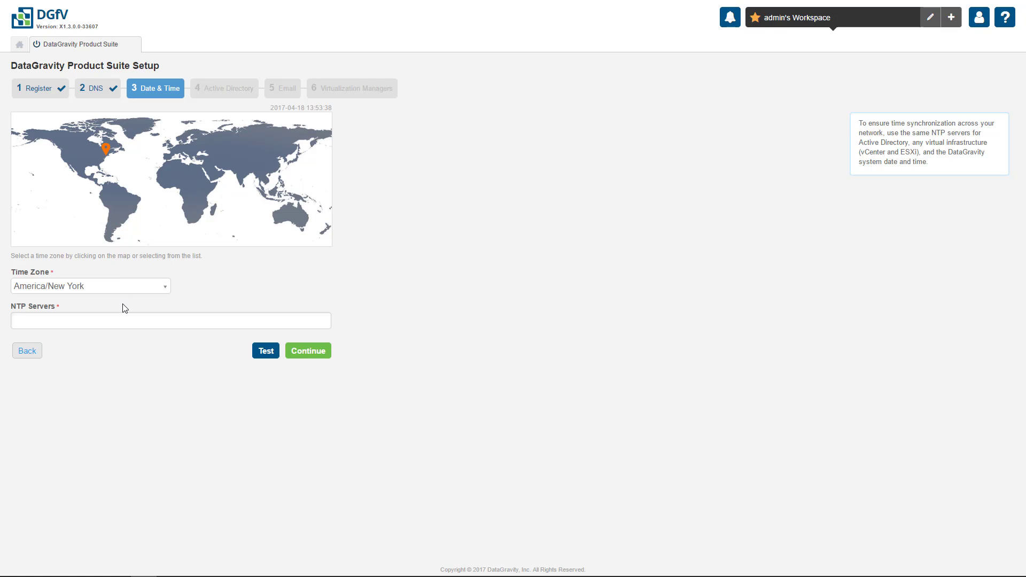
click(127, 322)
text(10.40.49.200)
key(Return)
text(10.)
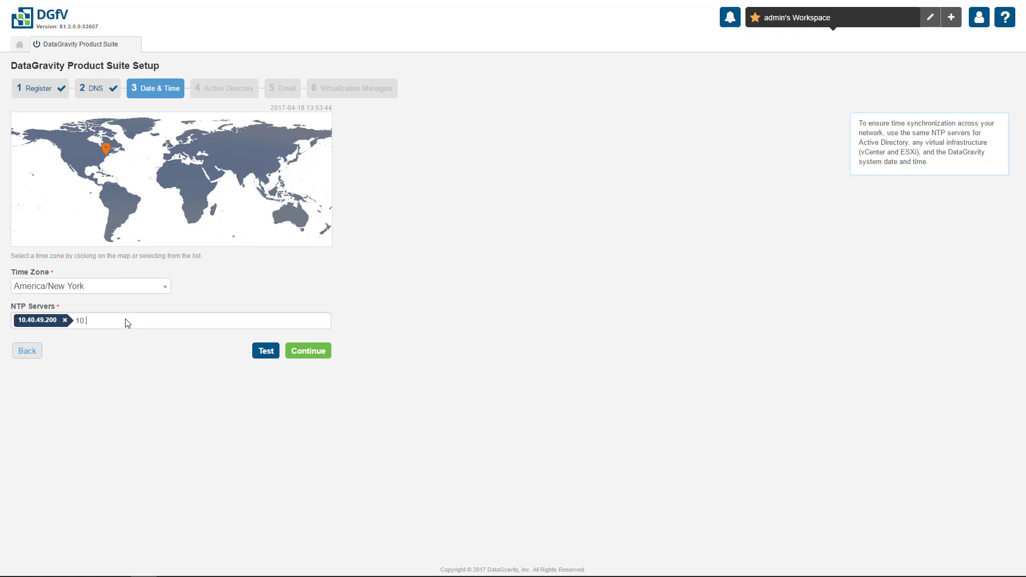
text(40.49.201)
key(Return)
click(292, 353)
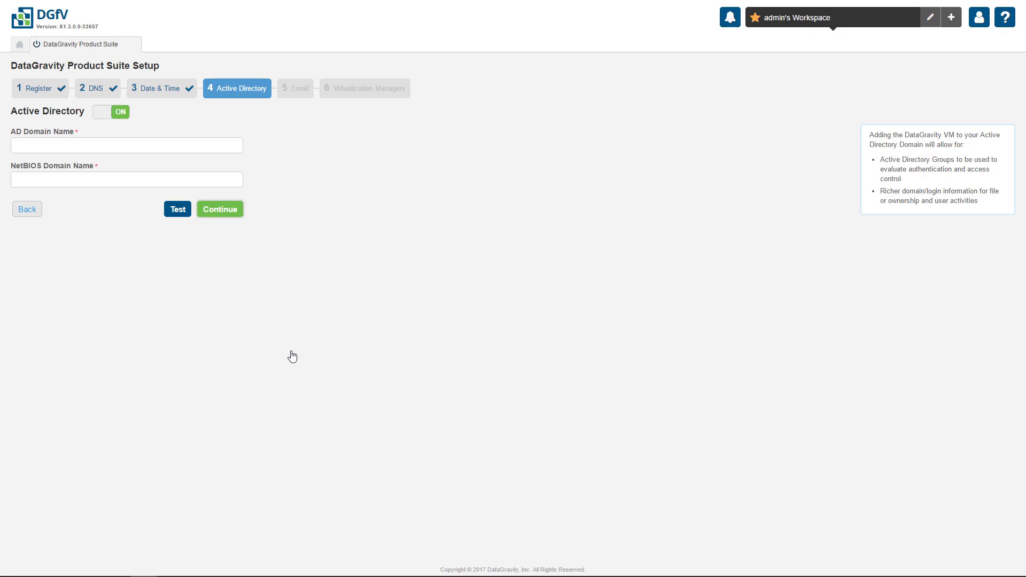
Join the appliance to Active Directory domain tml.lab using the administrator account
click(182, 151)
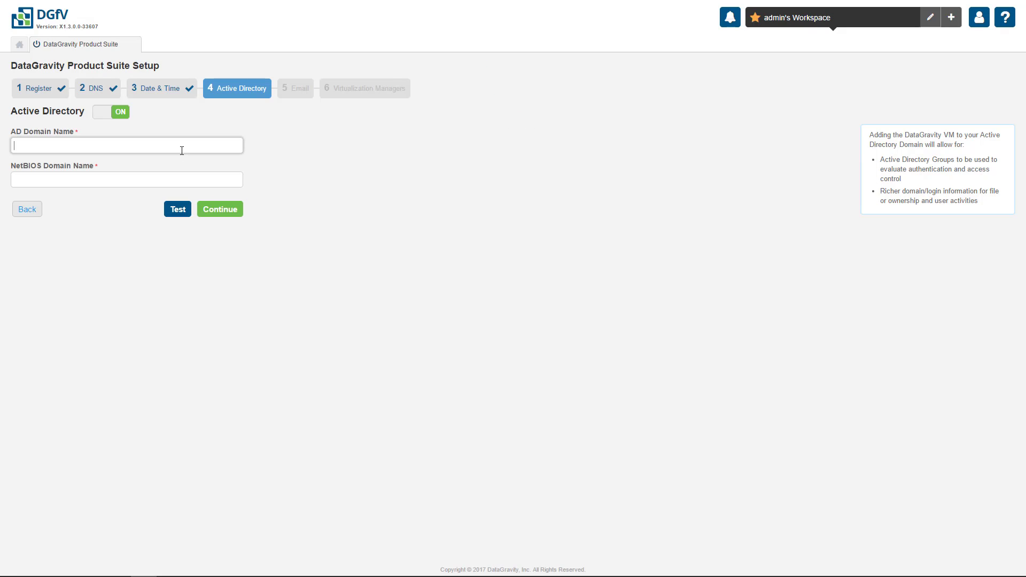
text(tml.lab)
click(207, 213)
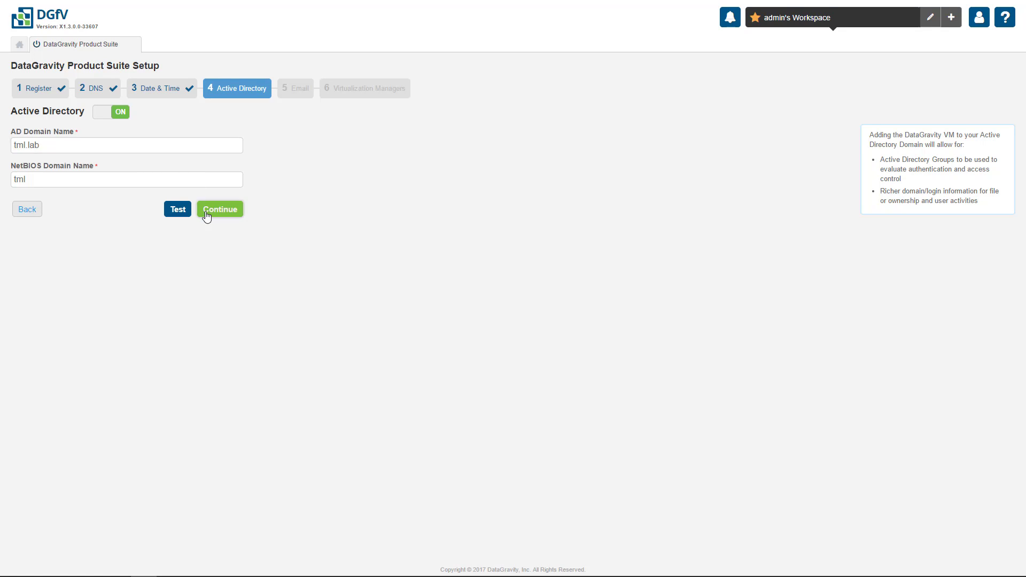
text(a)
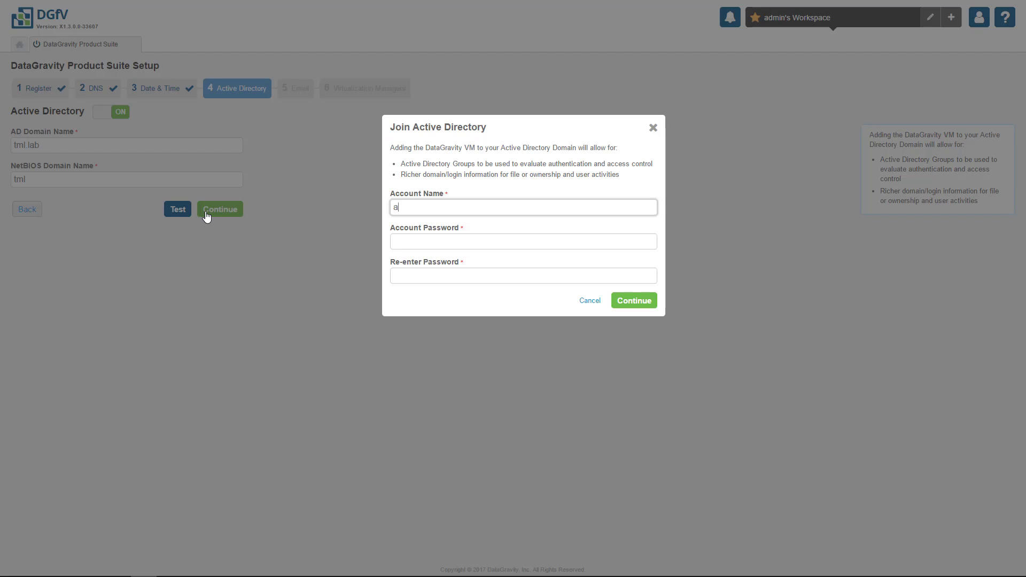
text(dministrator)
key(Tab)
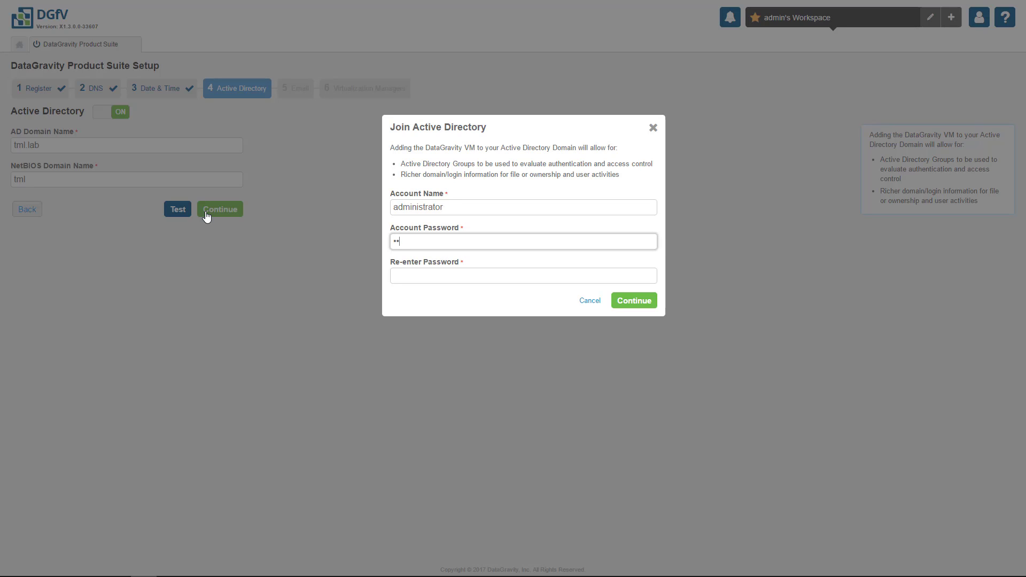
key(Tab)
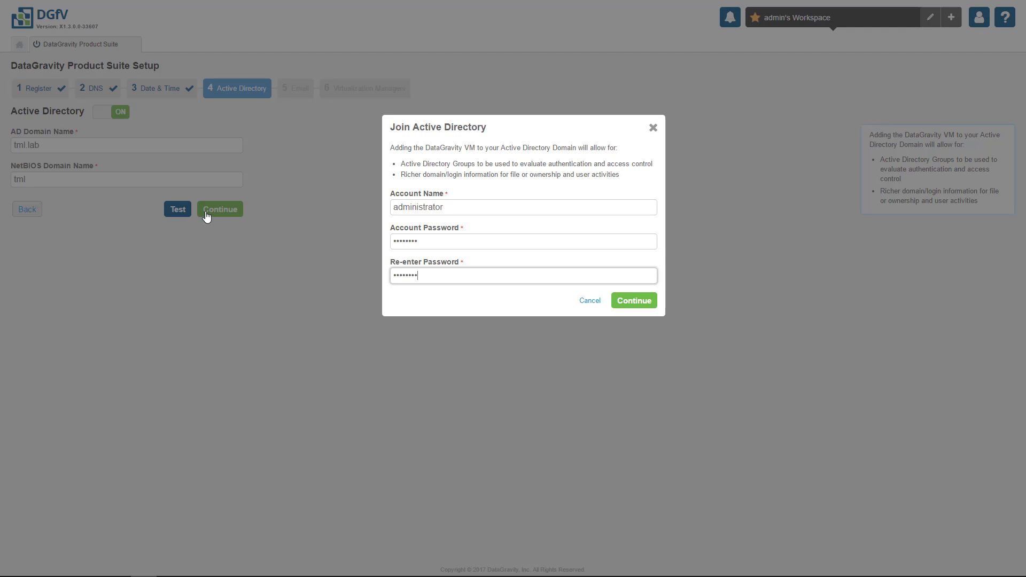
key(Return)
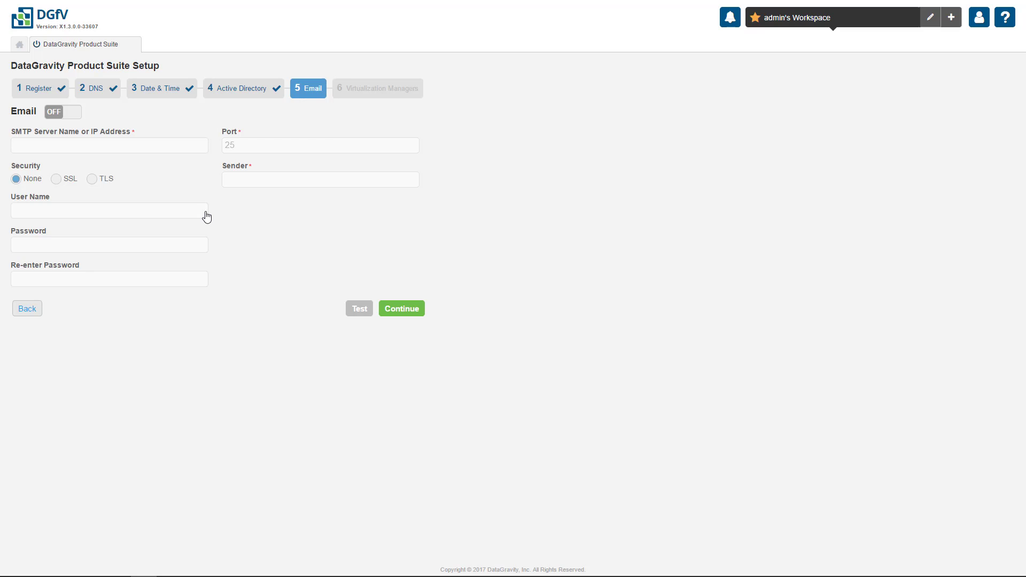
Turn on email with SMTP server smtp.dg.com and fill in the sender e-mail address
click(77, 113)
click(78, 143)
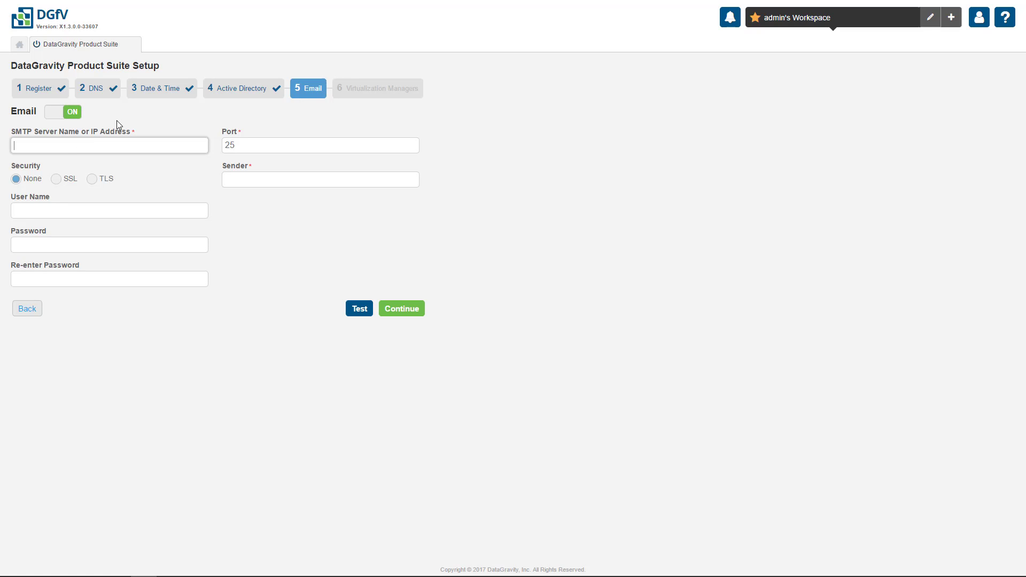
text(smtp.dg.)
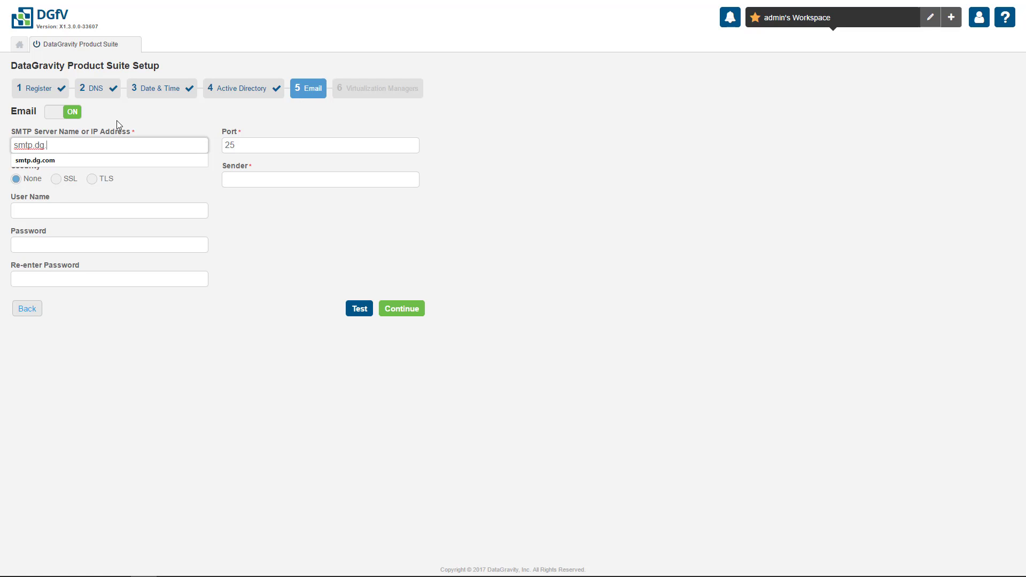
text(com)
key(Tab)
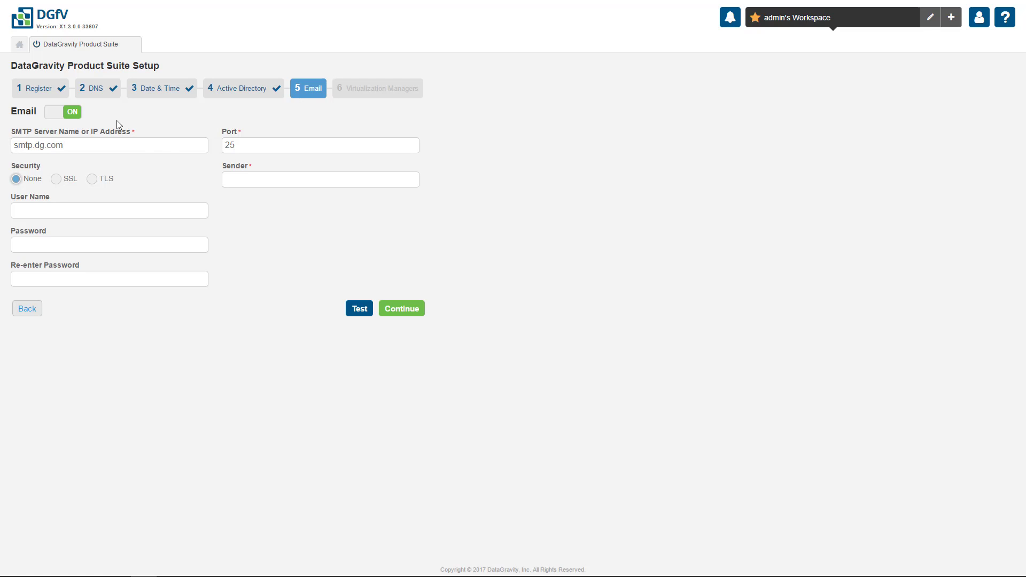
click(227, 180)
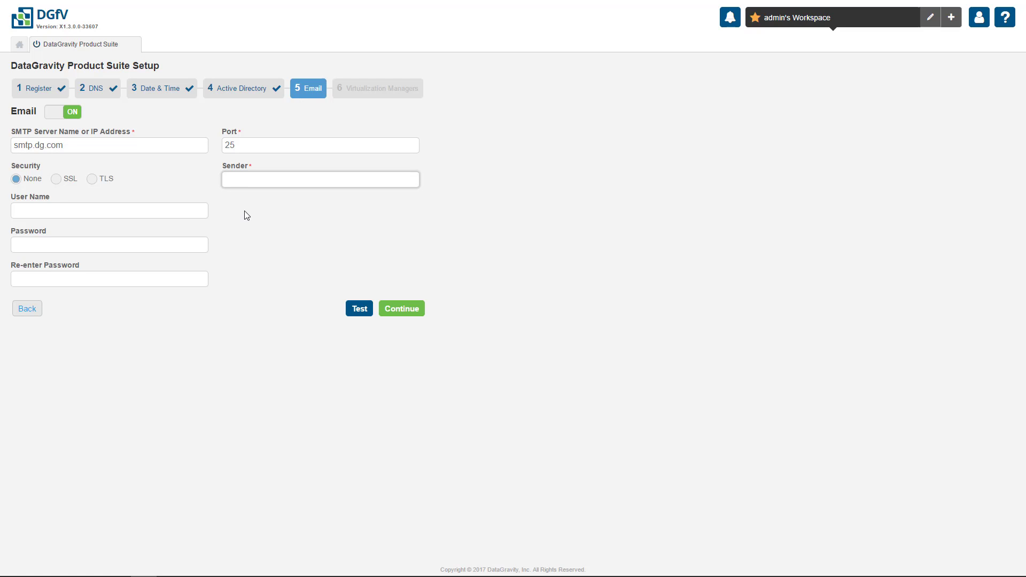
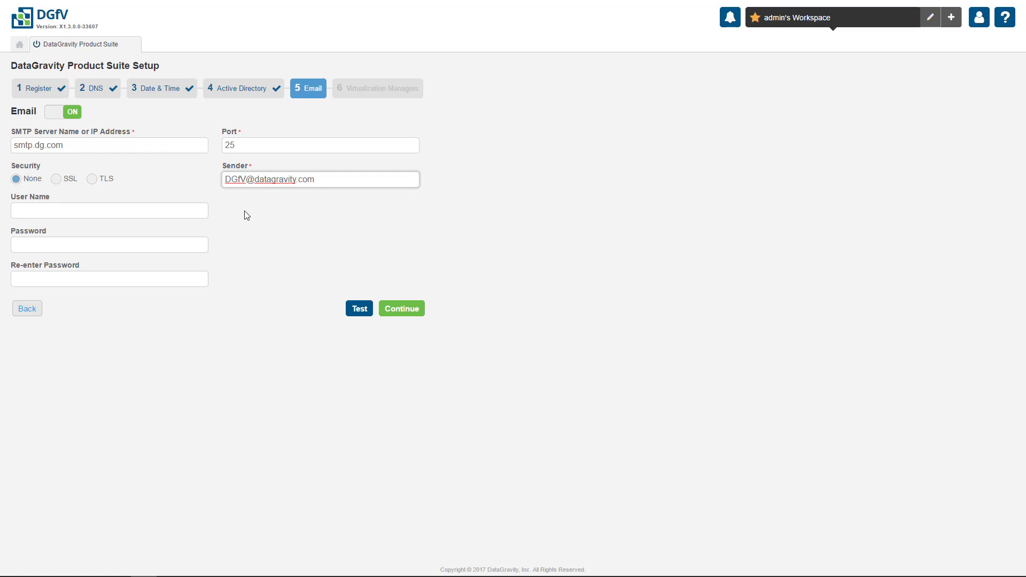
Add vCenter tml-vcenter.tml.lab with the vSphere administrator account and finish the setup wizard
click(383, 308)
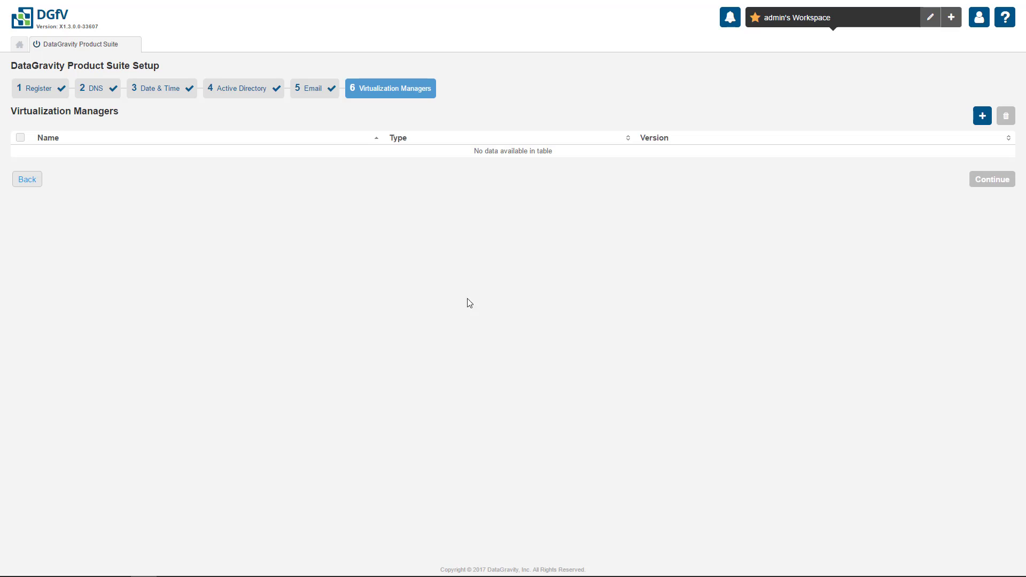
click(980, 118)
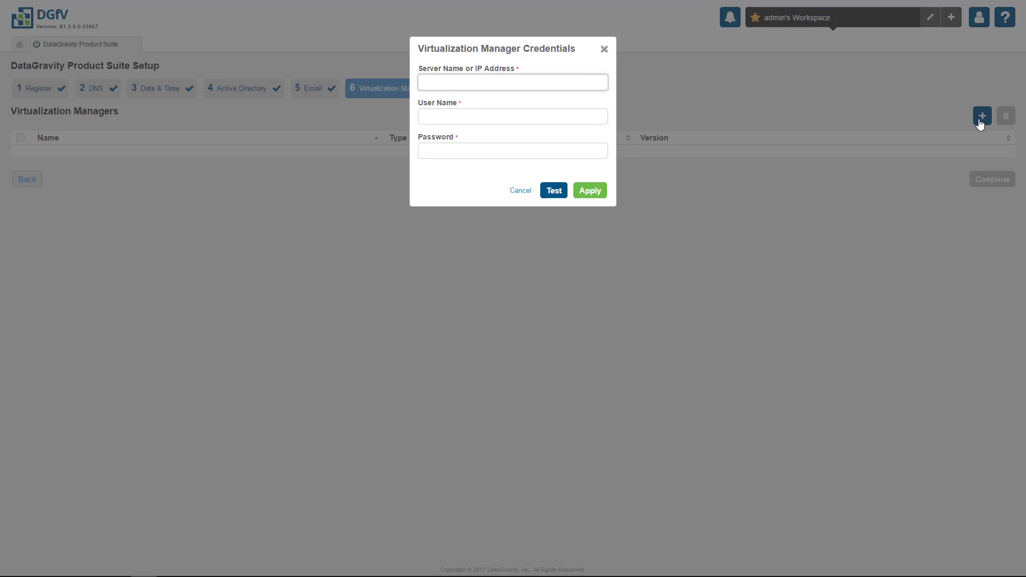
text(tml-vcenter.tml.lab)
key(Tab)
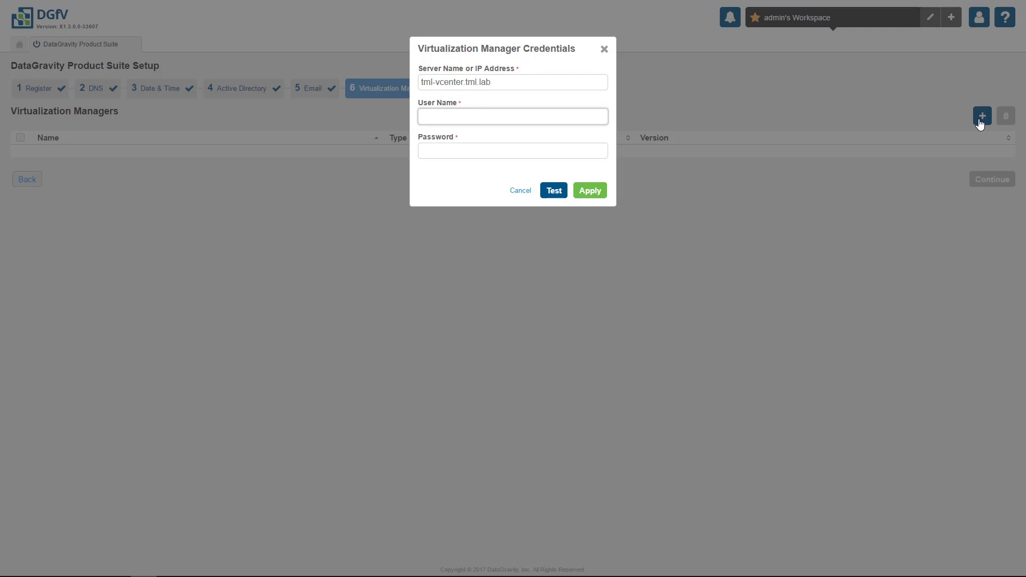
text(administrator@vsphere.loca)
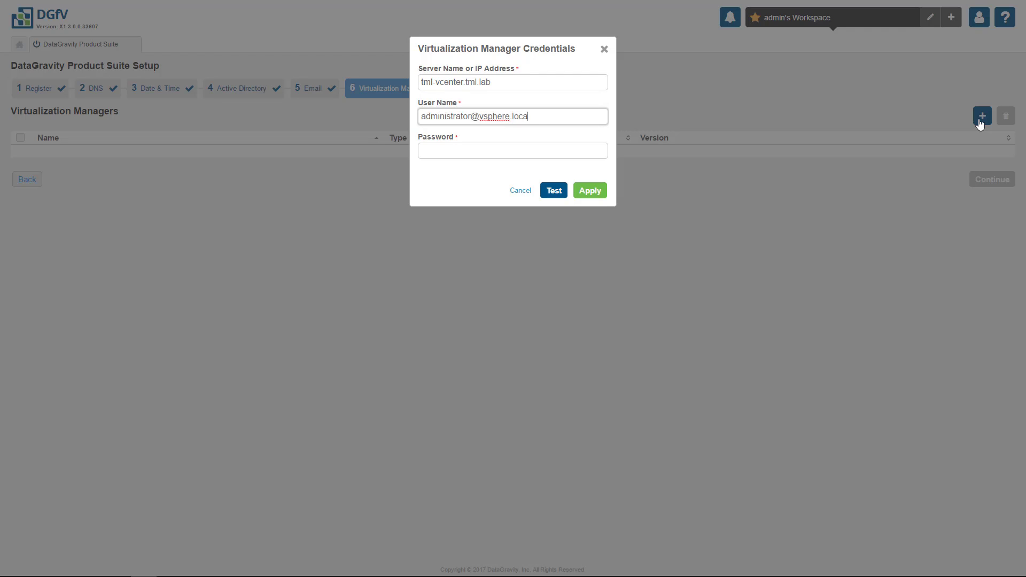
text(l)
key(Tab)
text(•••••••)
key(Return)
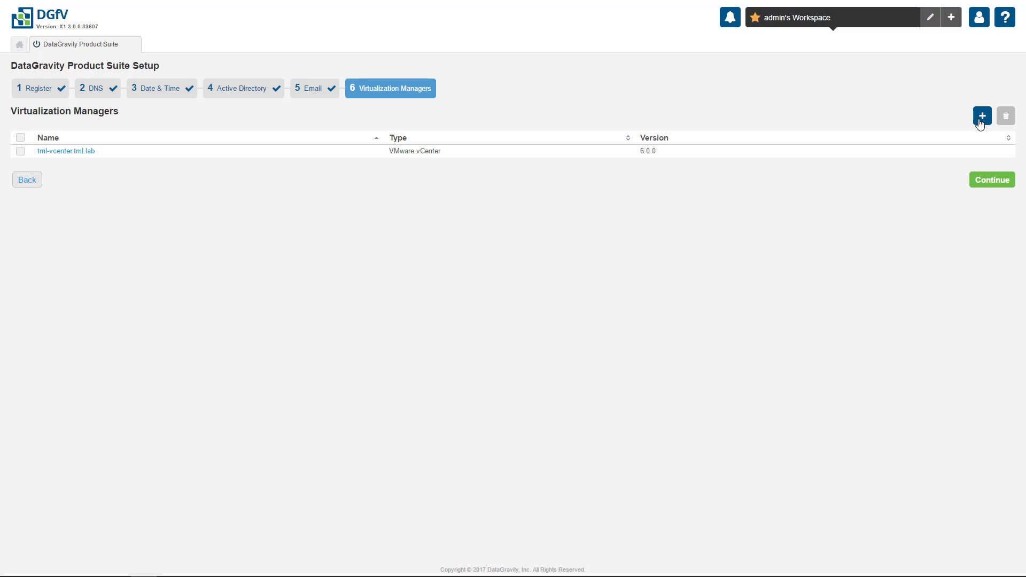
click(975, 180)
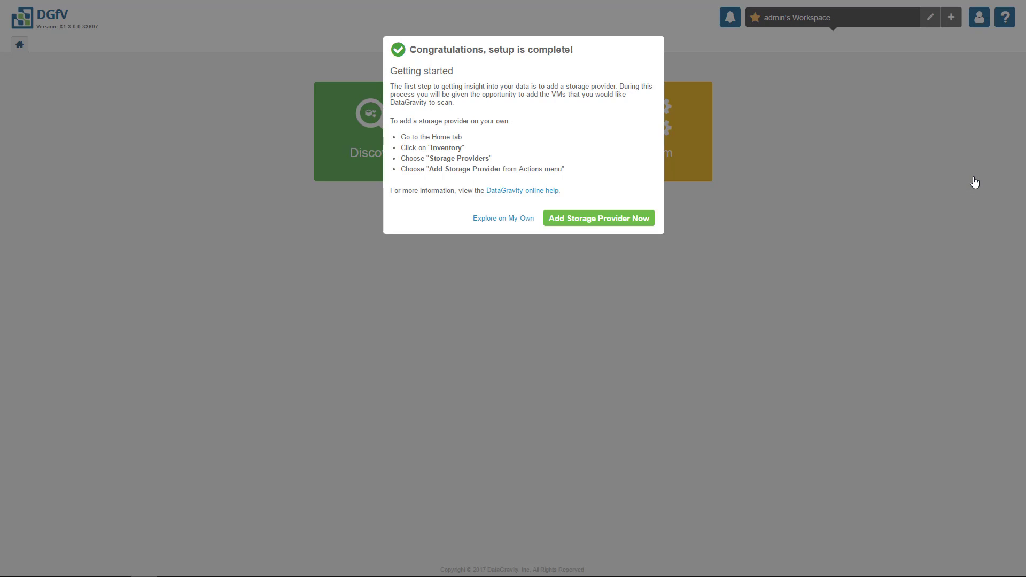
Add Veeam storage provider tml-bkp-01.tml.lab with domain administrator credentials to the inventory
click(651, 223)
text(tml)
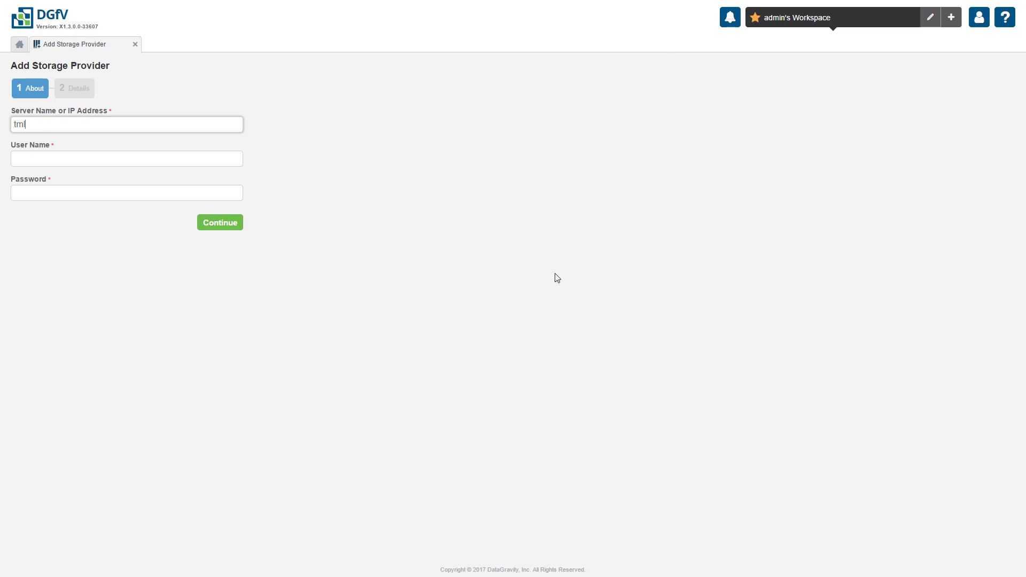
text(-bkp-01.tml.lab)
key(Tab)
text(administrator@tml.lab)
key(Tab)
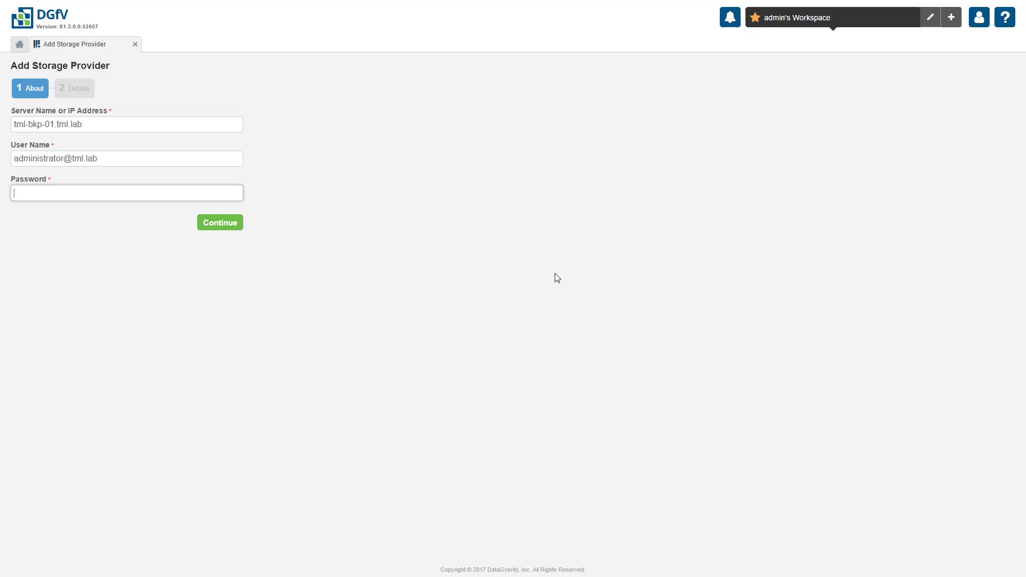
text(•••••••)
click(238, 224)
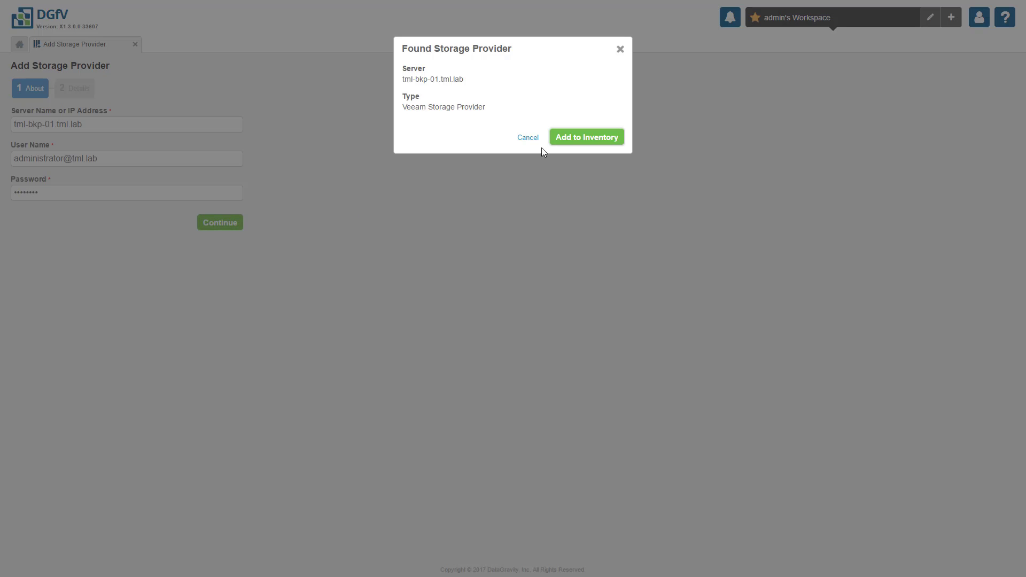
click(553, 143)
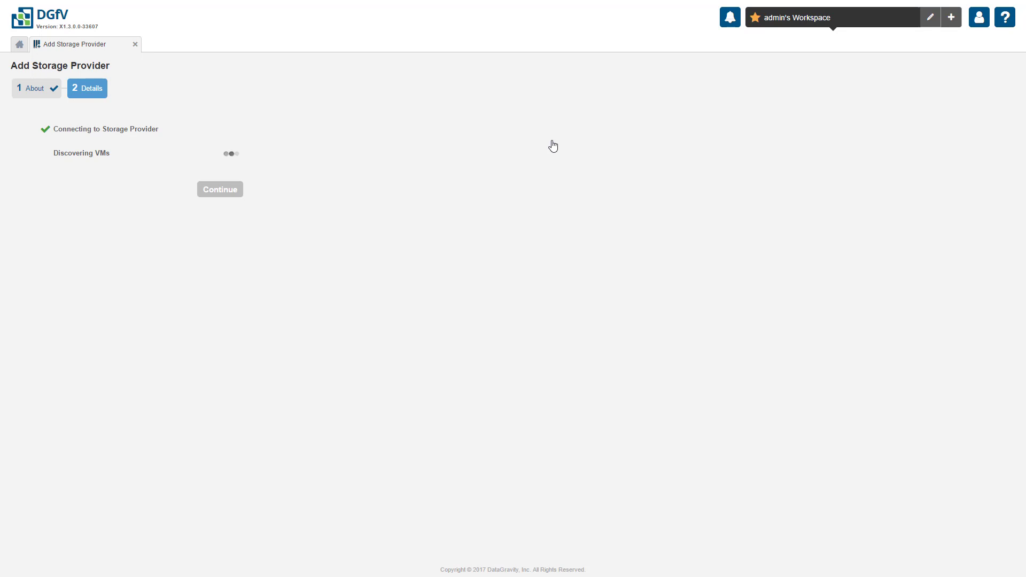
Select VMs TML FS 03, VSAN-FS-02 and TML FS 07, keeping default insight profiles
click(239, 195)
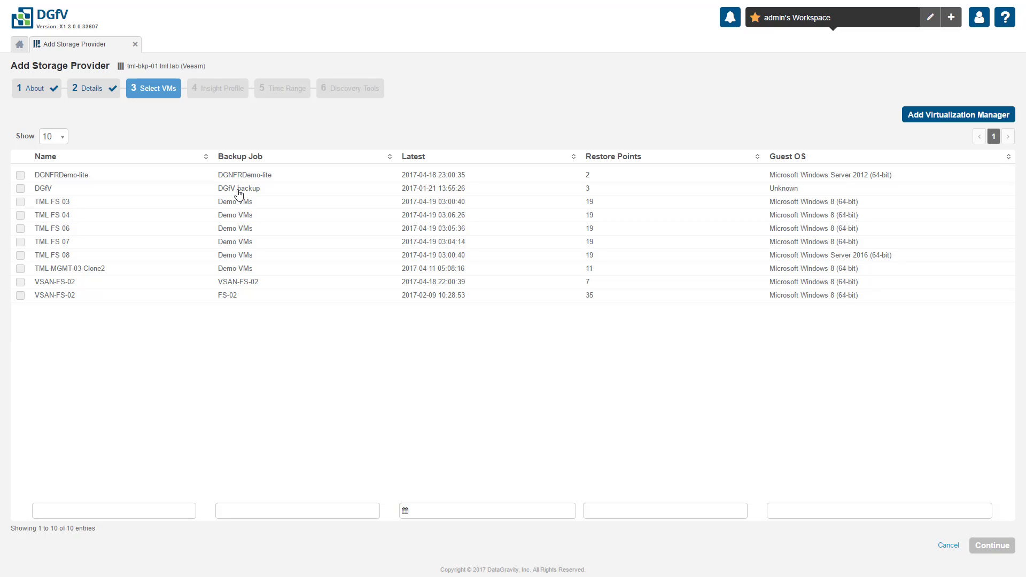
click(20, 203)
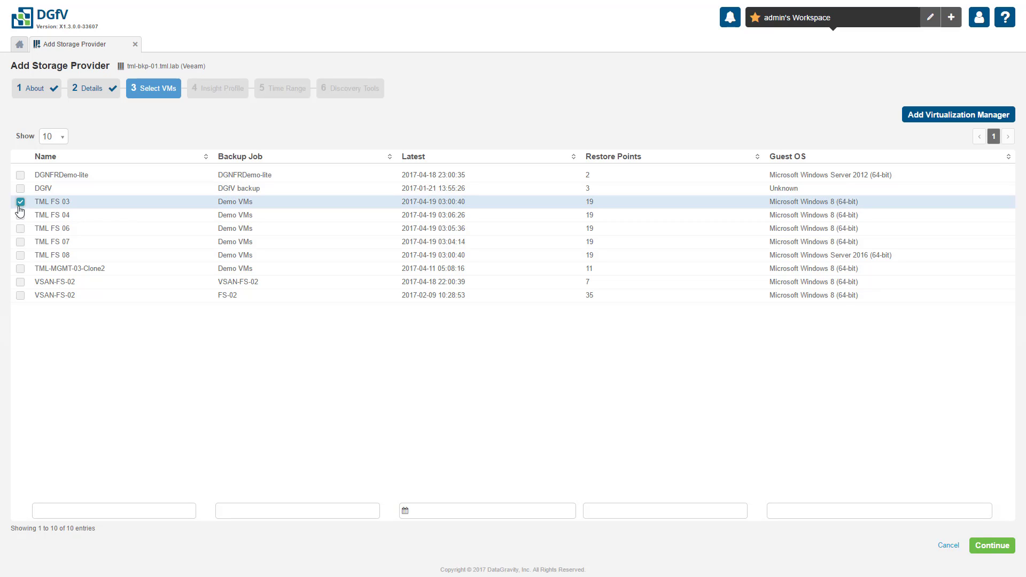
click(20, 281)
click(20, 242)
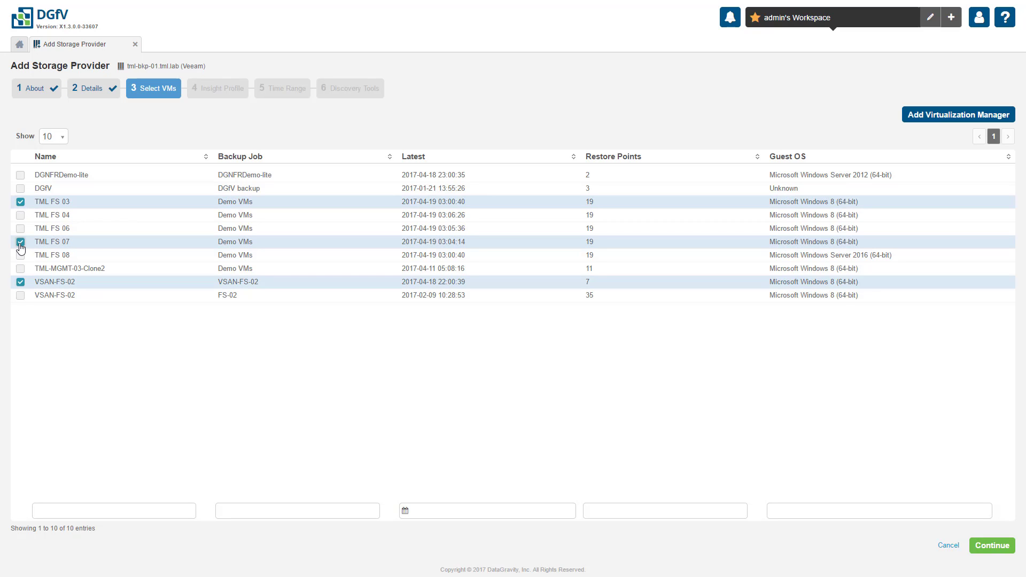
click(977, 547)
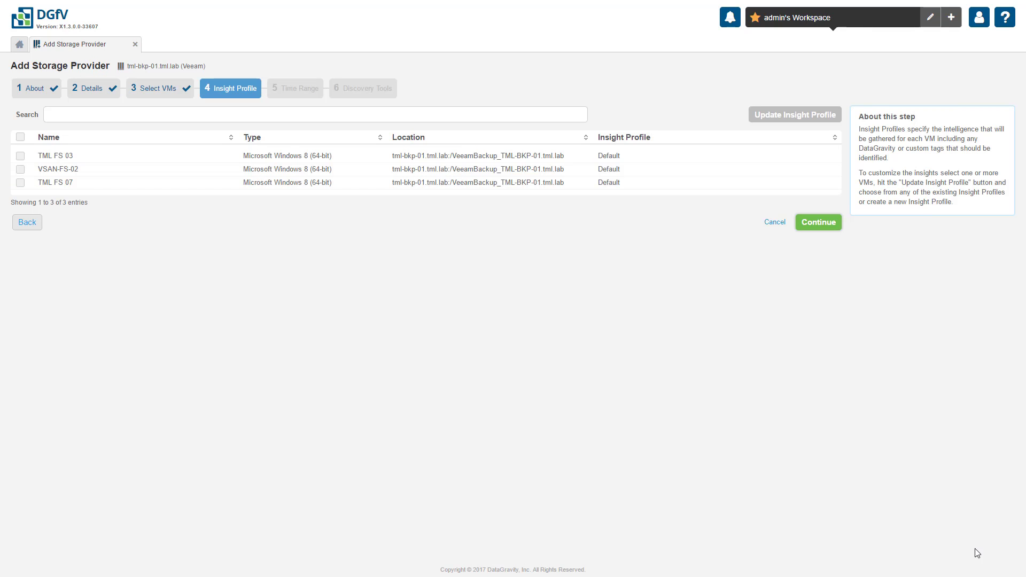
click(818, 223)
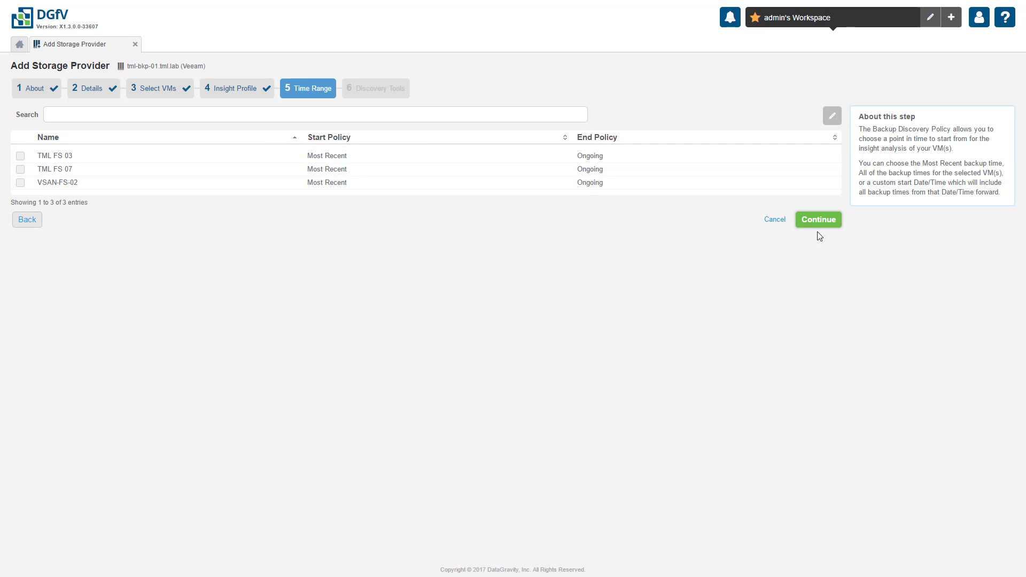
click(20, 157)
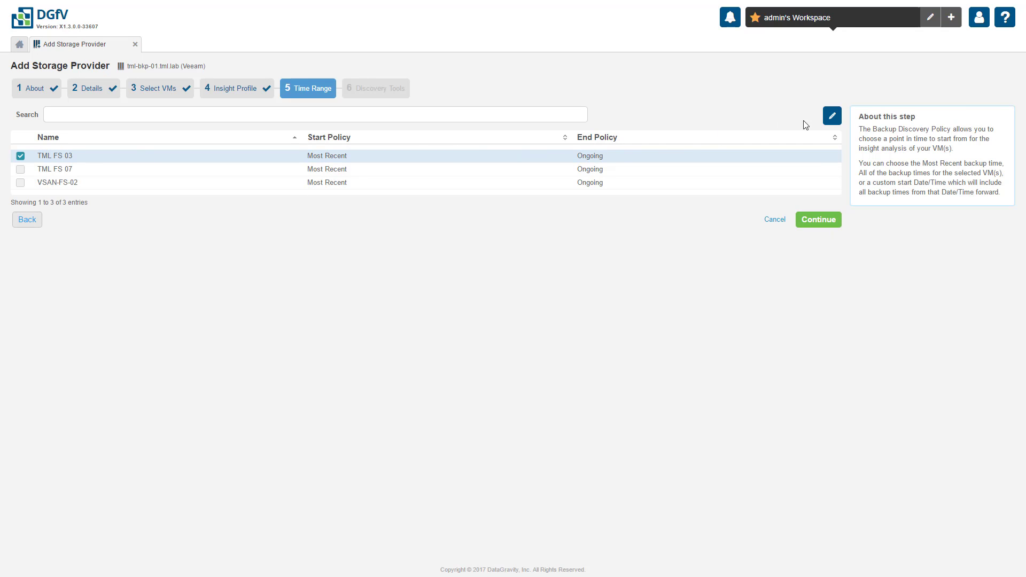
click(824, 120)
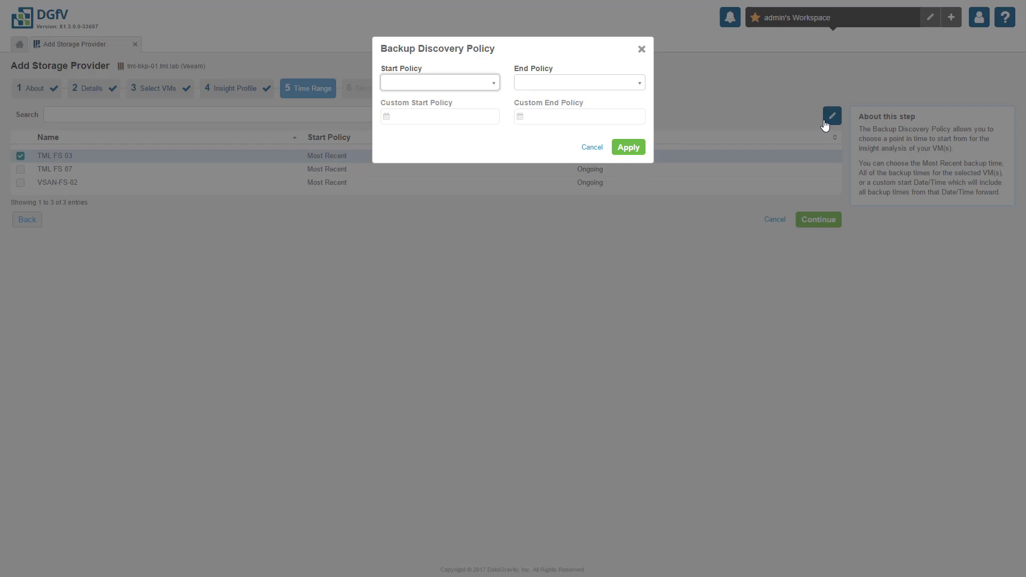
click(494, 84)
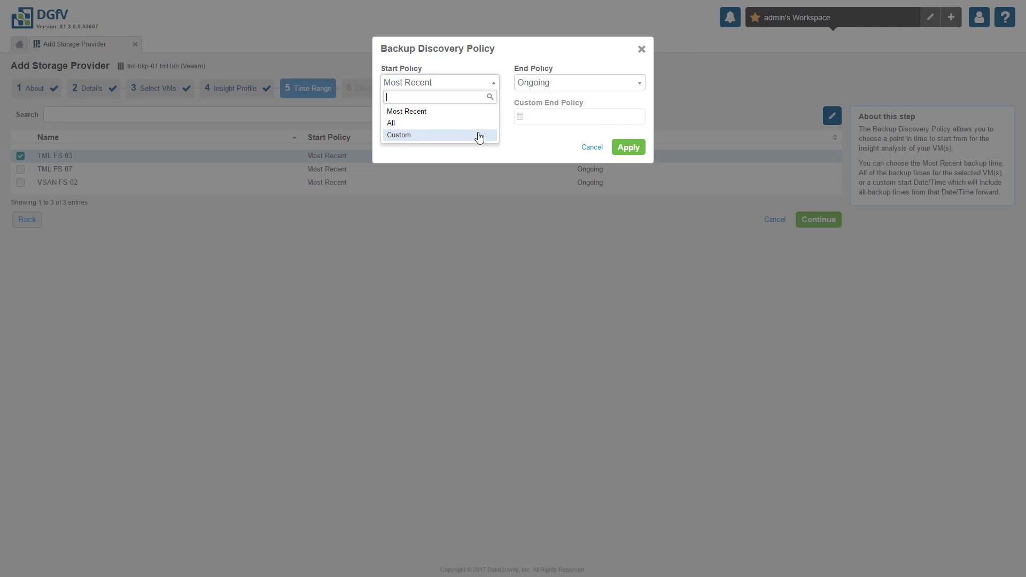
click(478, 137)
click(476, 122)
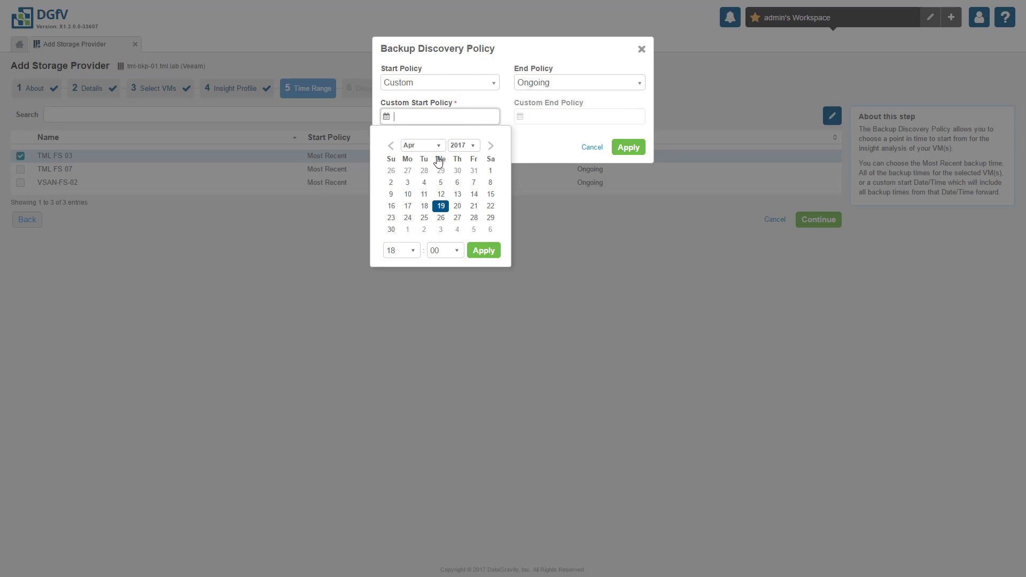
click(441, 172)
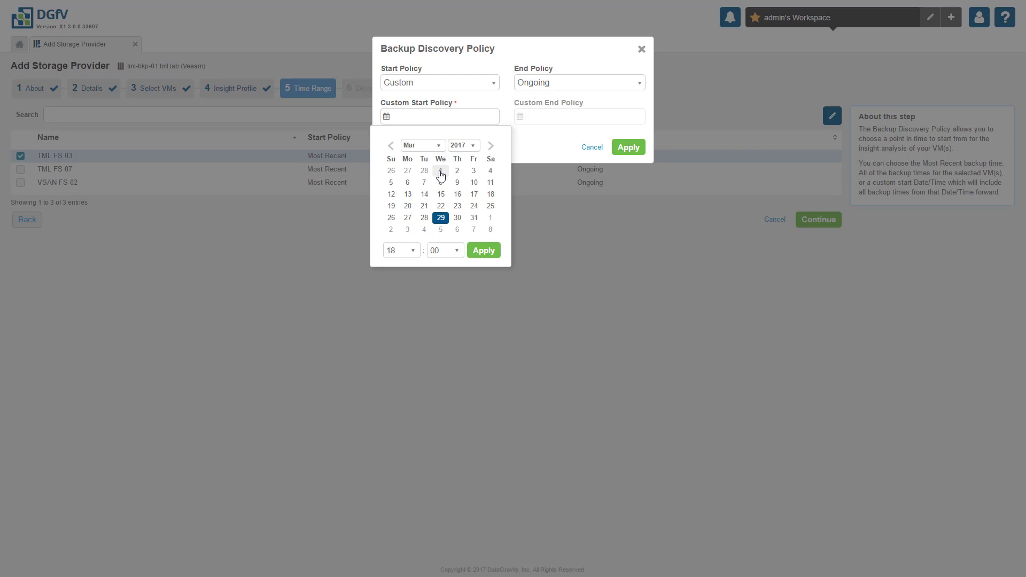
click(483, 254)
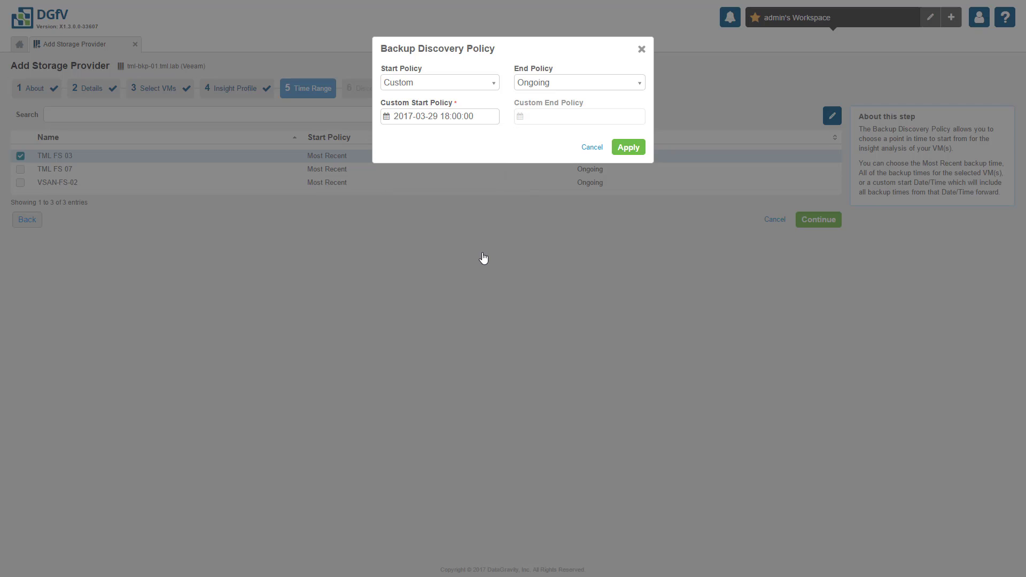
click(617, 152)
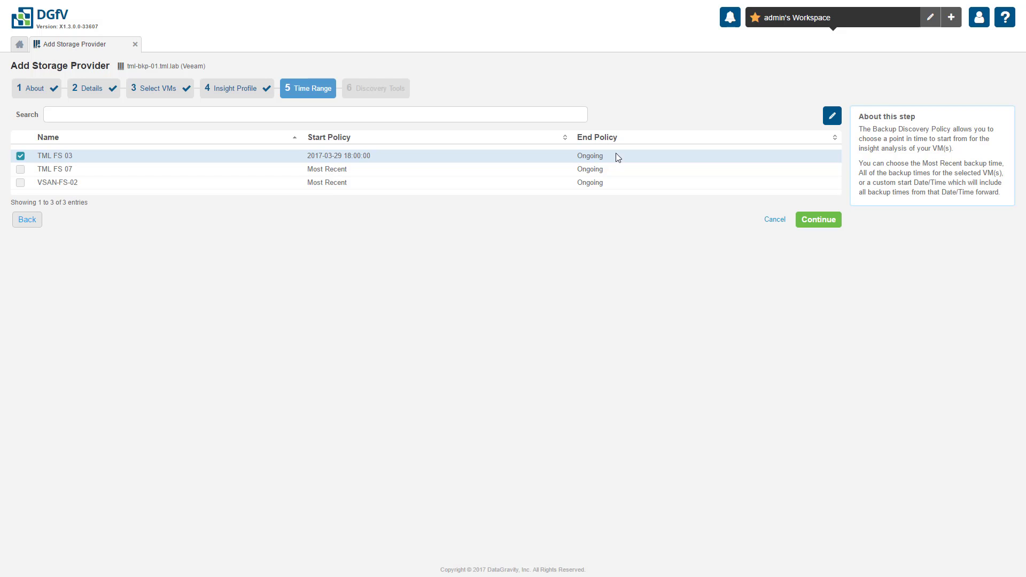
Set VSAN-FS-02's start policy to All backups and continue to discovery tools
click(21, 156)
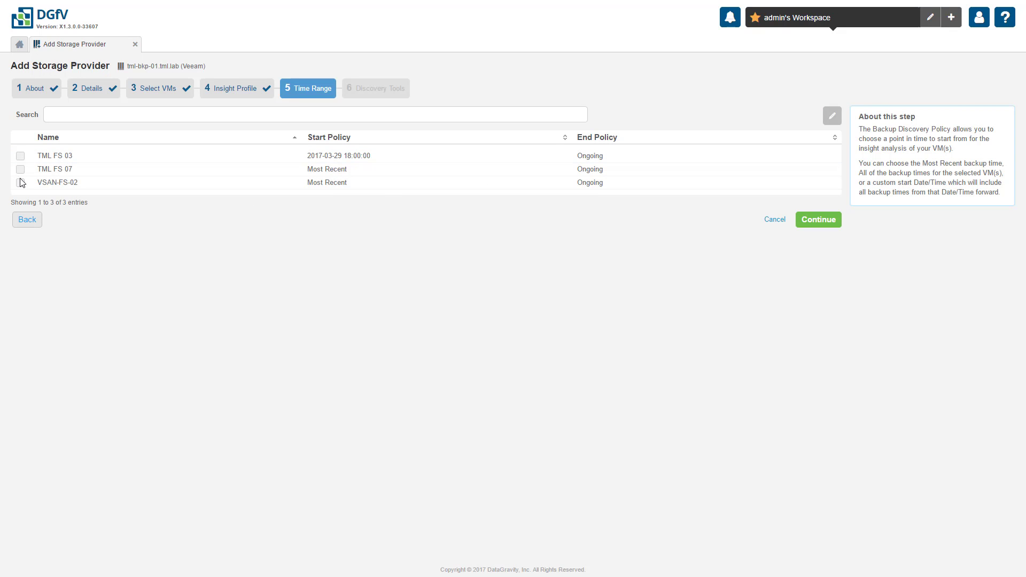
click(21, 183)
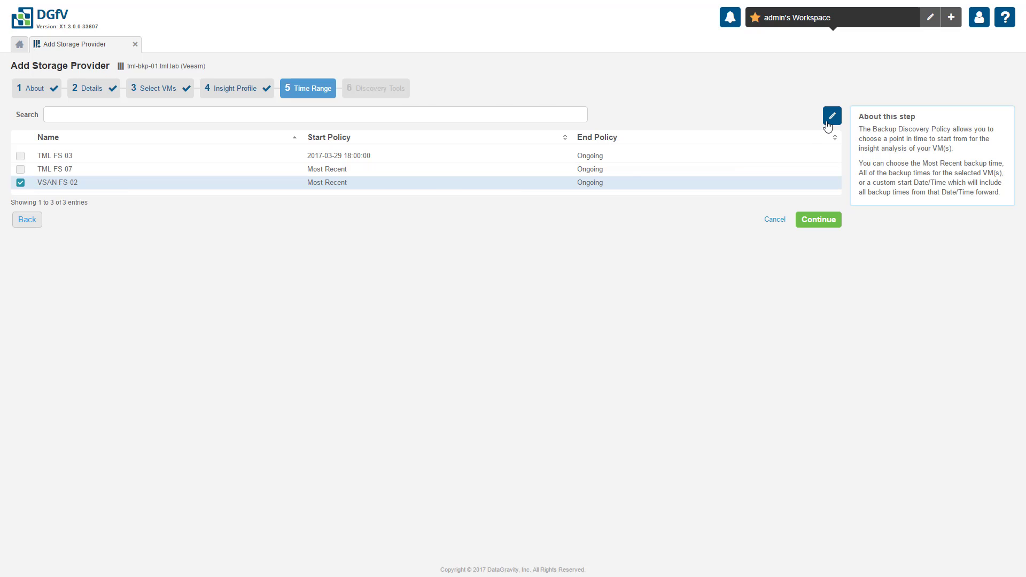
click(832, 116)
click(481, 83)
click(465, 125)
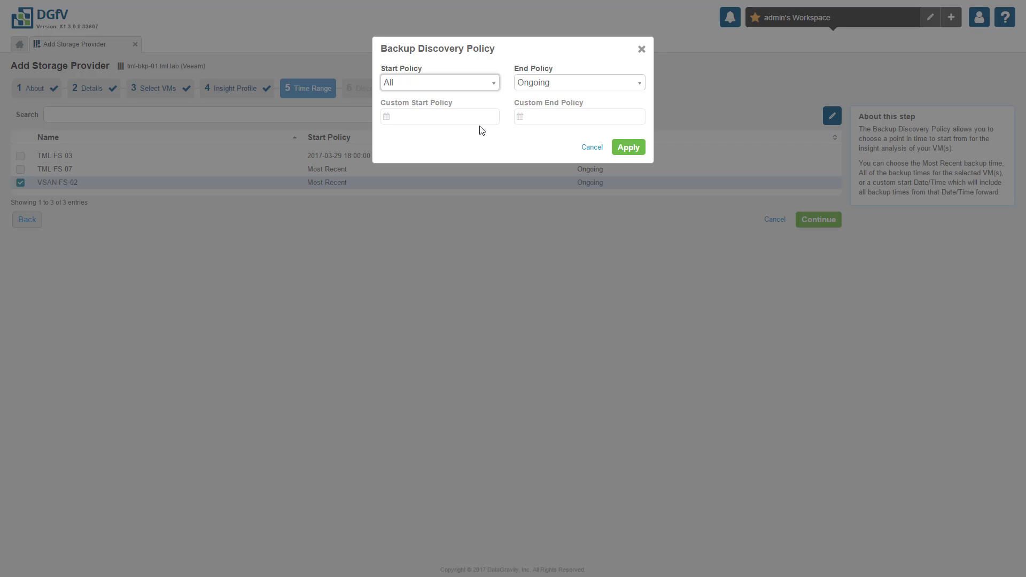
click(617, 150)
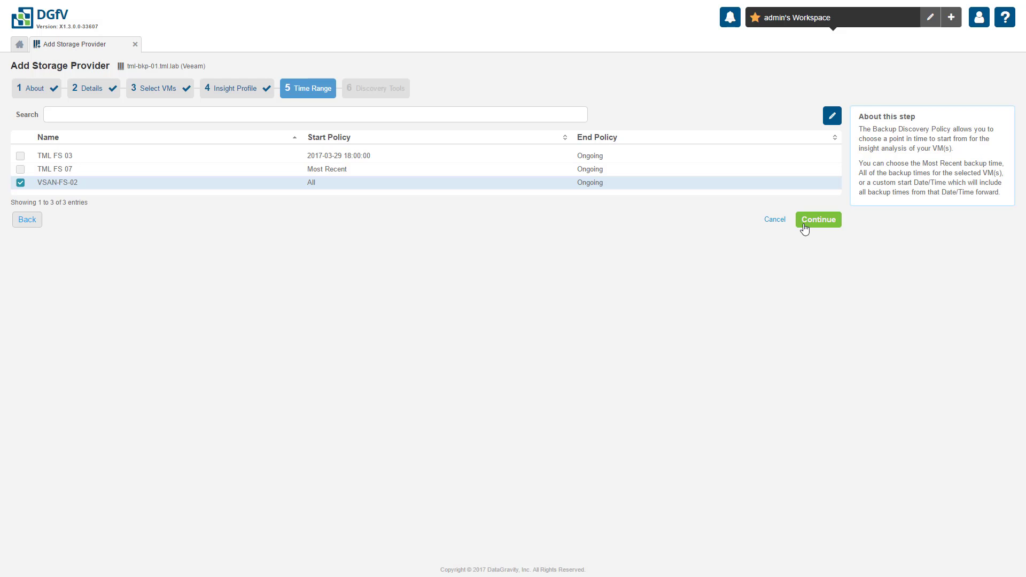
click(805, 221)
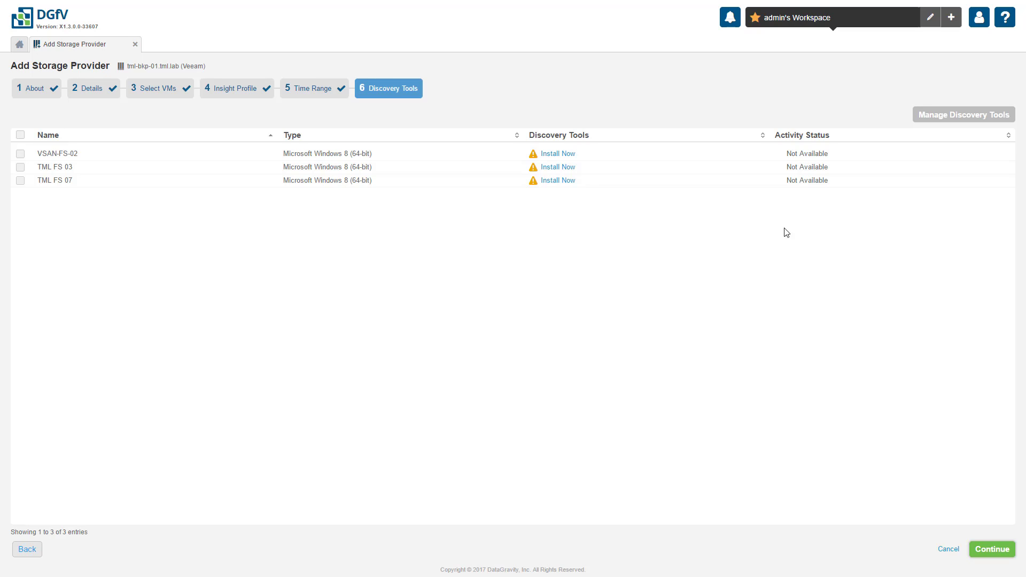
Install Discovery Tools 1.3.0.1639 on TML FS 07 using the administrator account and password, then finish the wizard
click(563, 181)
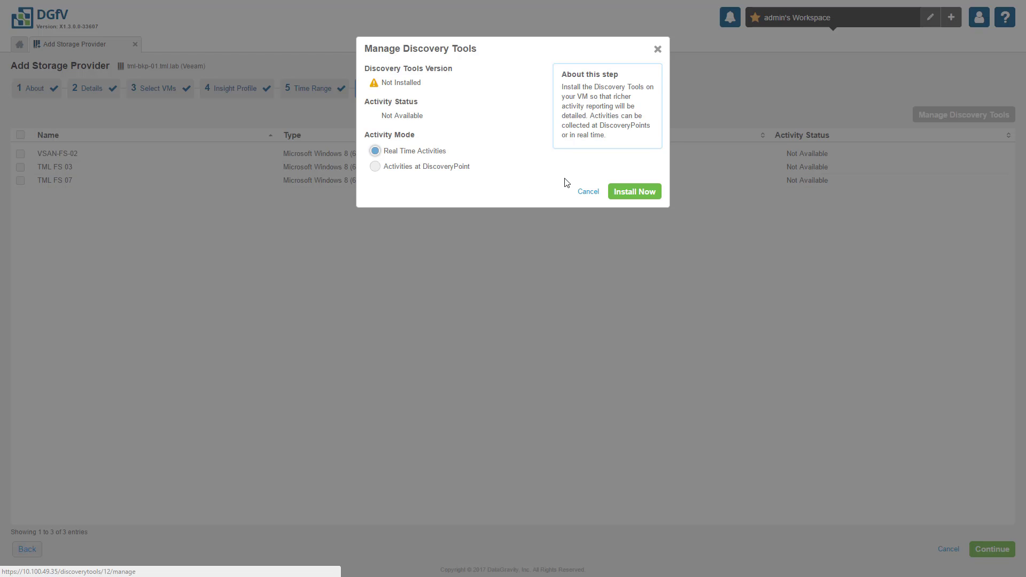
click(615, 196)
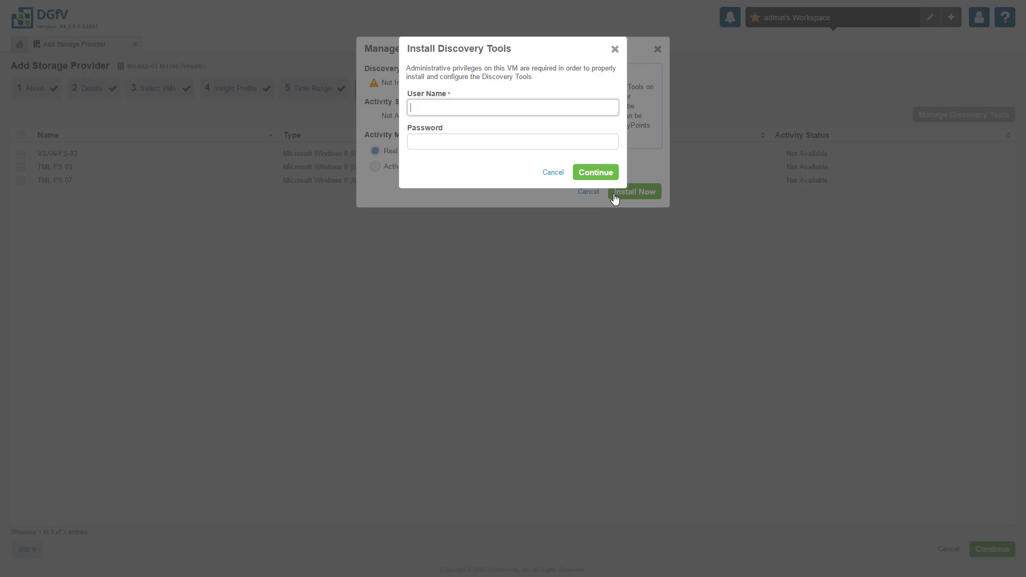
text(admin)
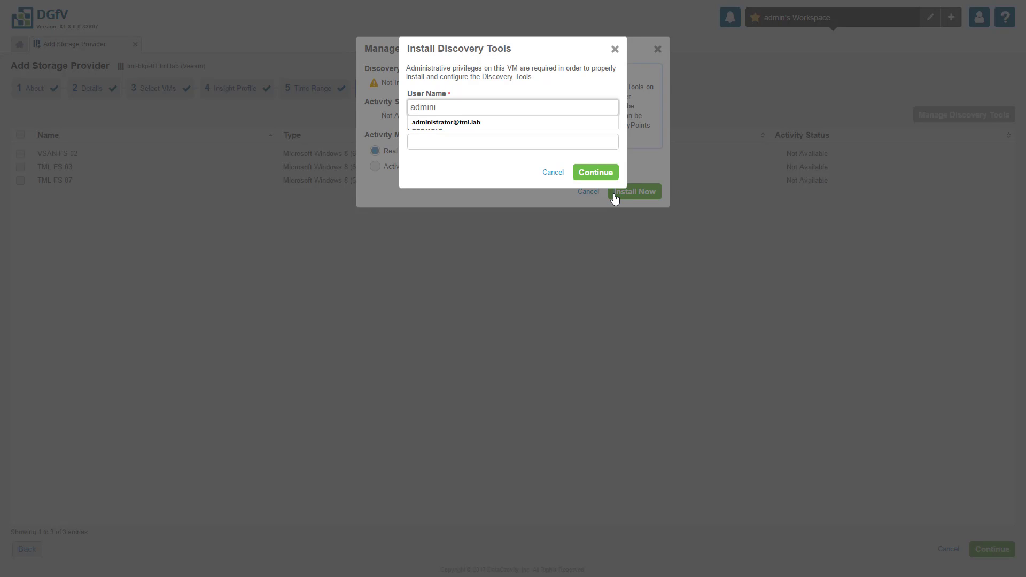
text(i)
key(Down)
key(Tab)
text(•••••••)
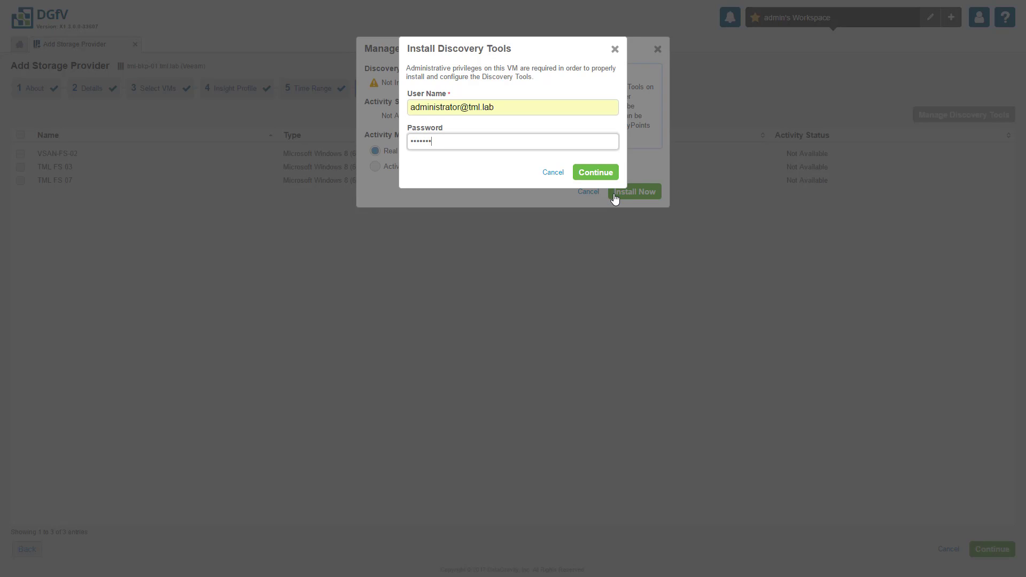
click(611, 178)
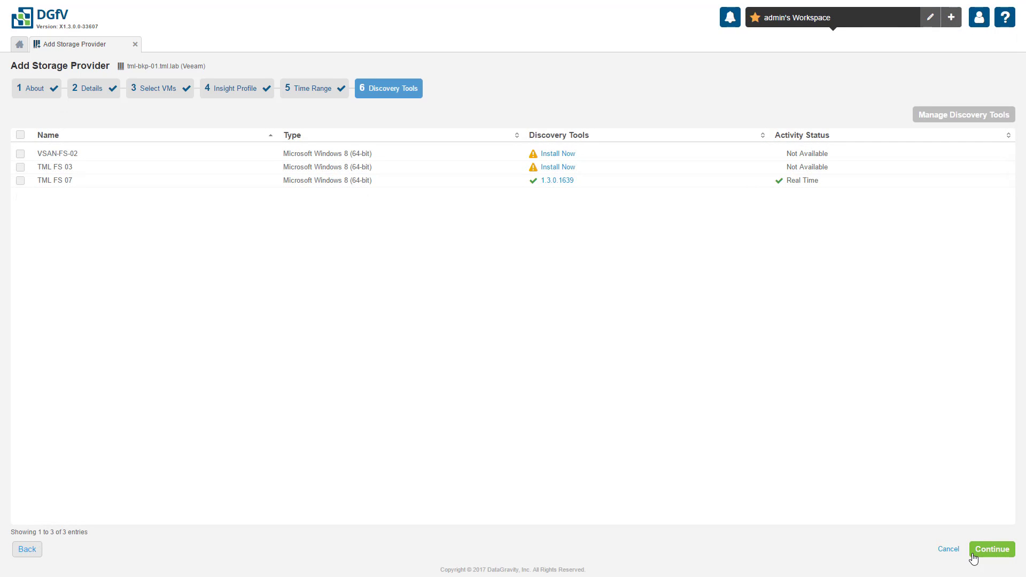
click(973, 556)
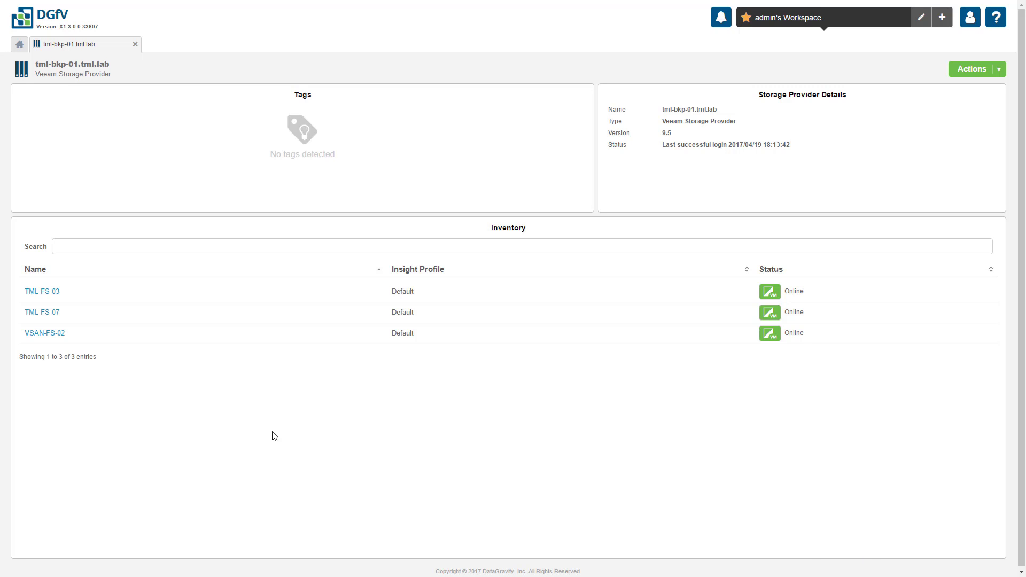
Open VSAN-FS-02's details page from the tml-bkp-01.tml.lab inventory table
click(47, 337)
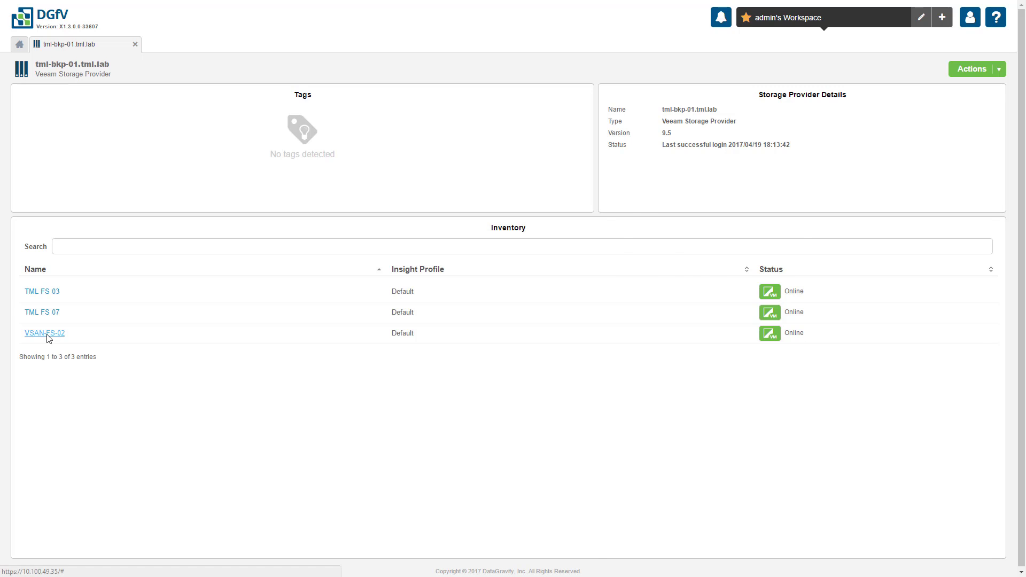